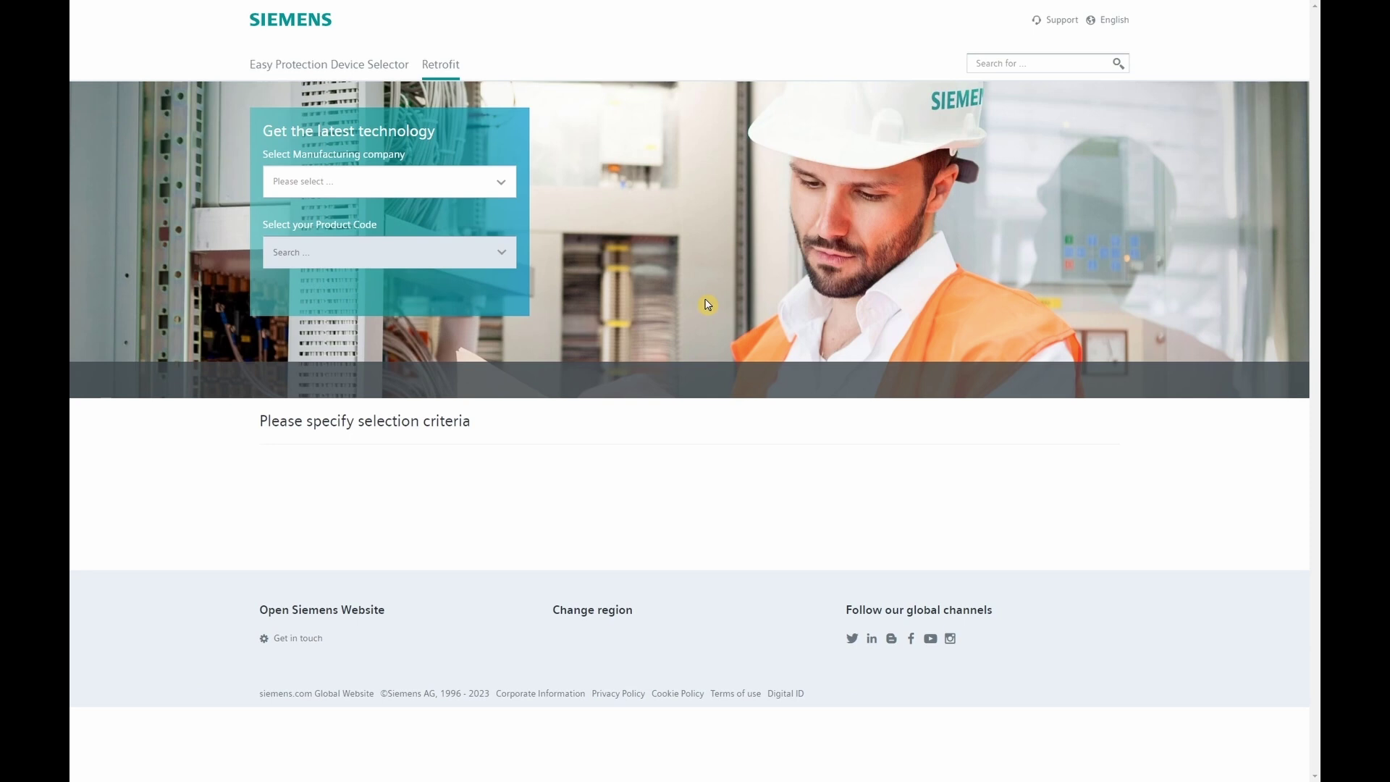
Choose SIEMENS and product code 7SJ64 to see the recommended 7SJ85 and 7SJ82 successors.
{"action": "left_click", "coordinate": [499, 187]}
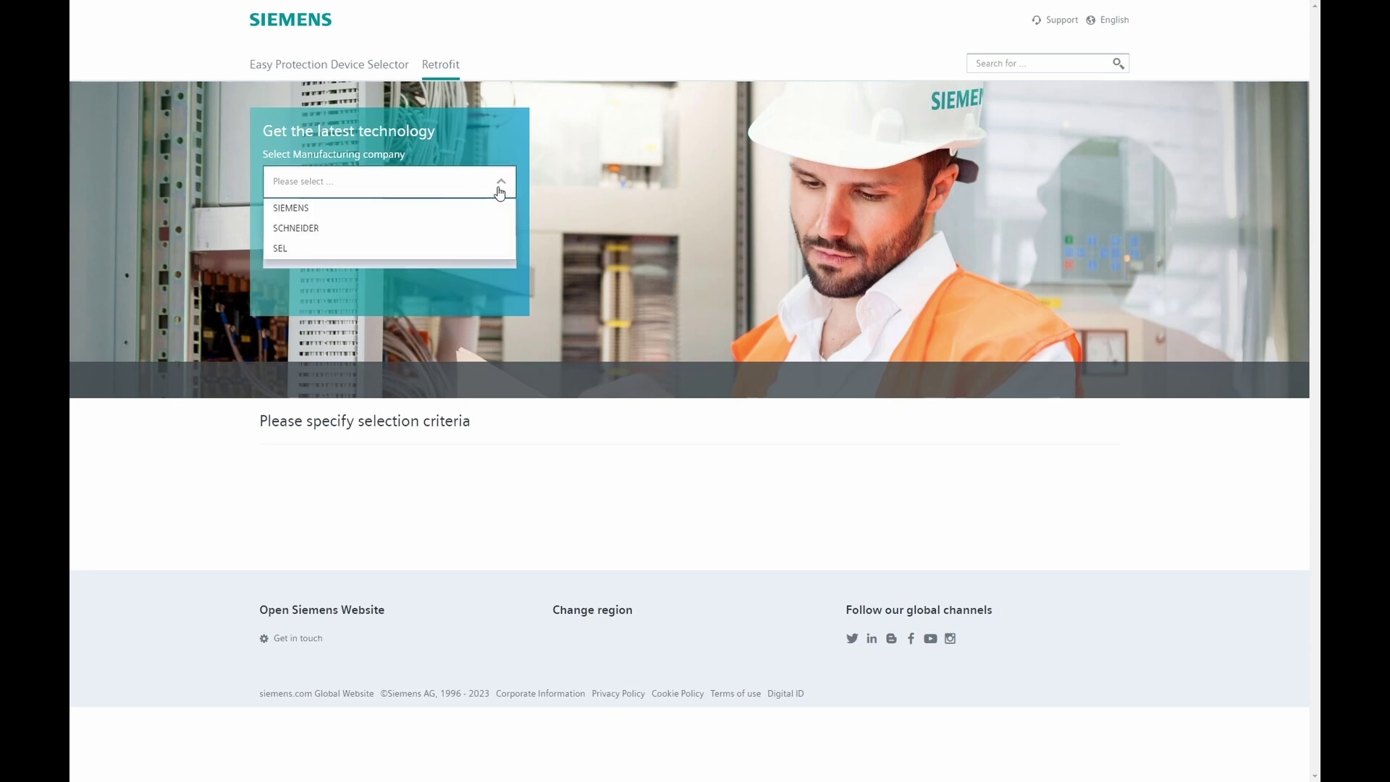
{"action": "left_click", "coordinate": [338, 211]}
{"action": "left_click", "coordinate": [775, 514]}
{"action": "left_click", "coordinate": [405, 252]}
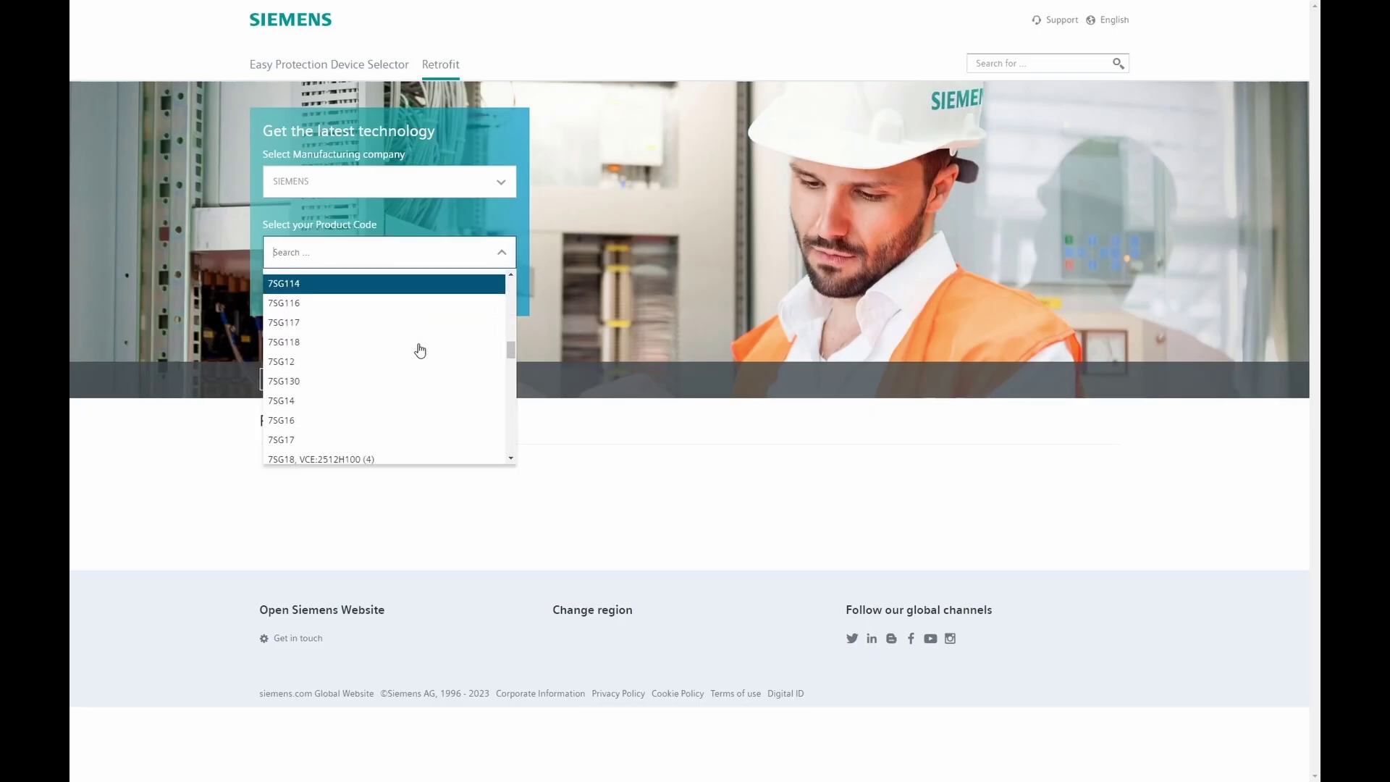
{"action": "scroll", "coordinate": [420, 350], "scroll_direction": "down", "scroll_amount": 5}
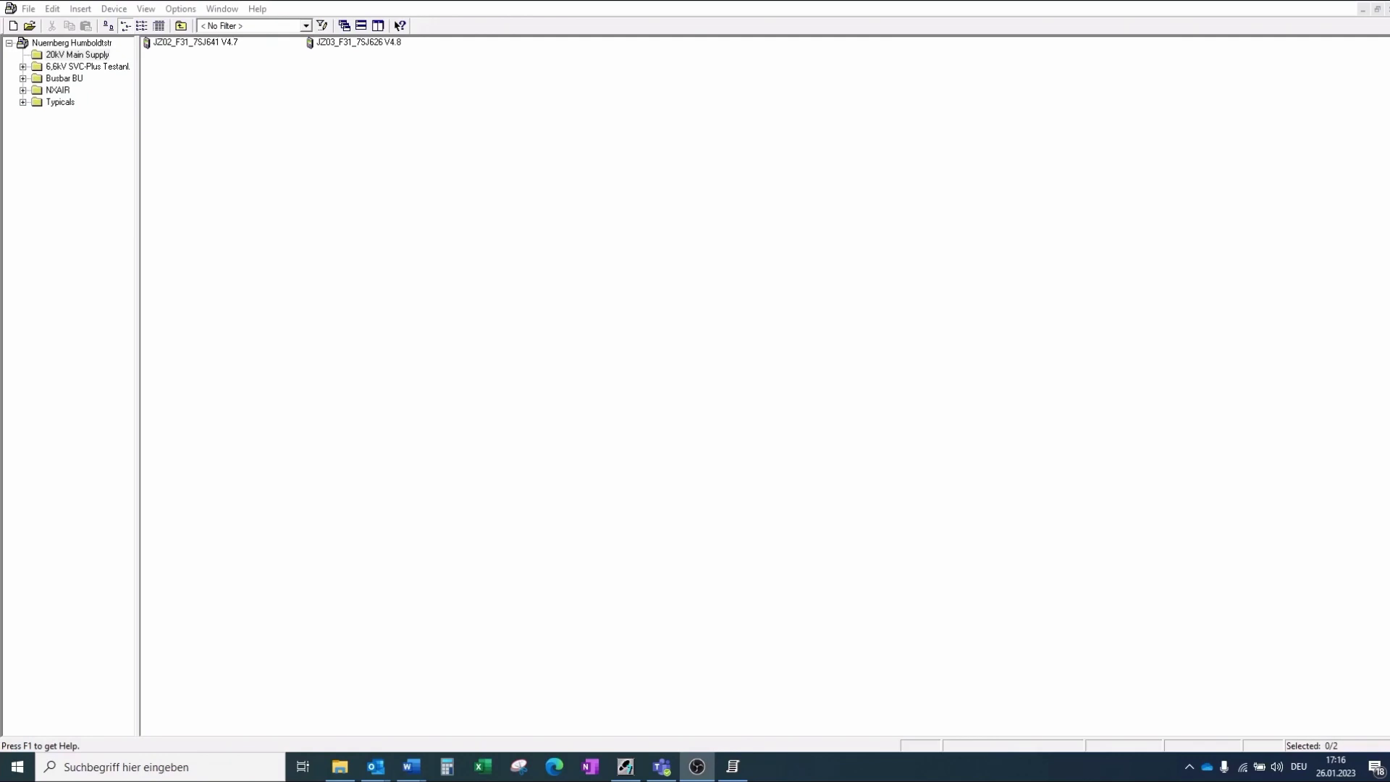
Open the JZ02_F31_7SJ641 device offline.
{"action": "left_click", "coordinate": [196, 42]}
{"action": "right_click", "coordinate": [195, 42]}
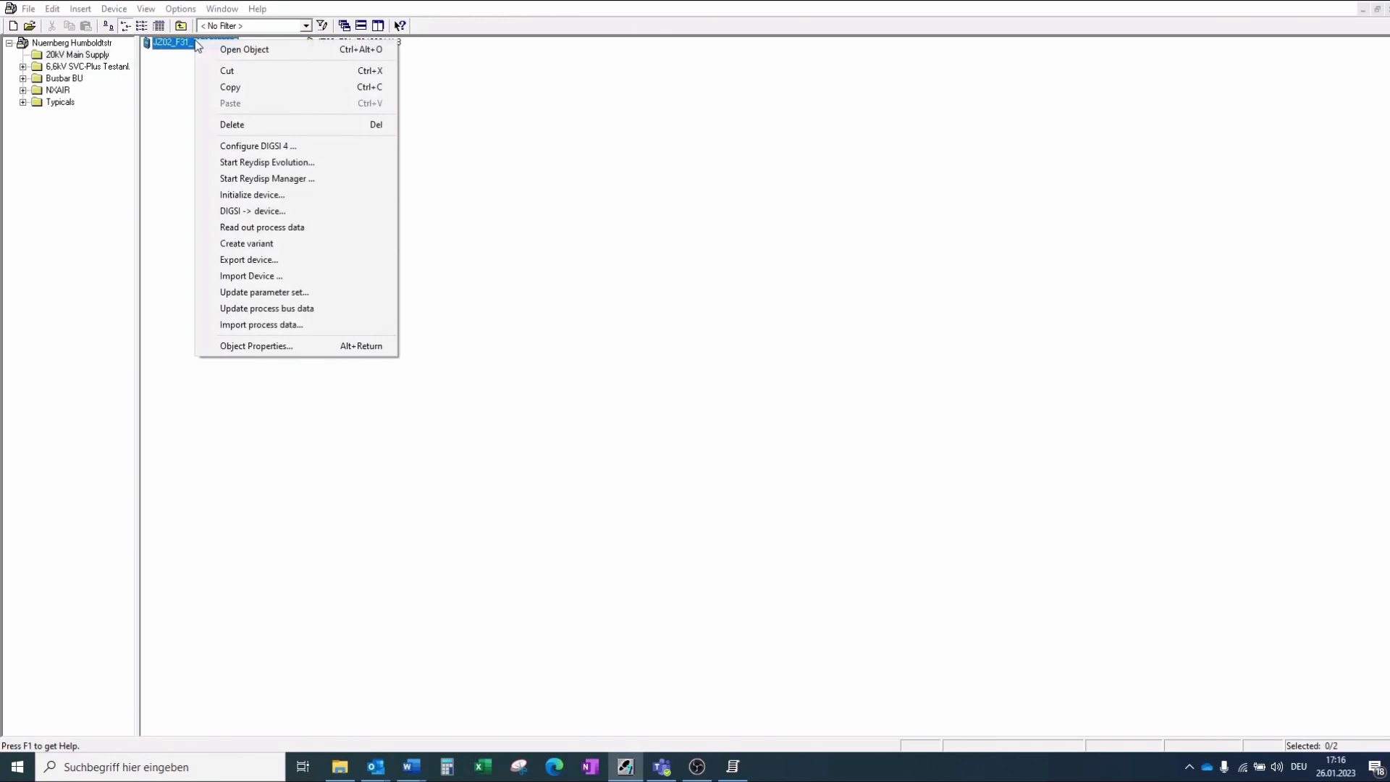
{"action": "left_click", "coordinate": [238, 51]}
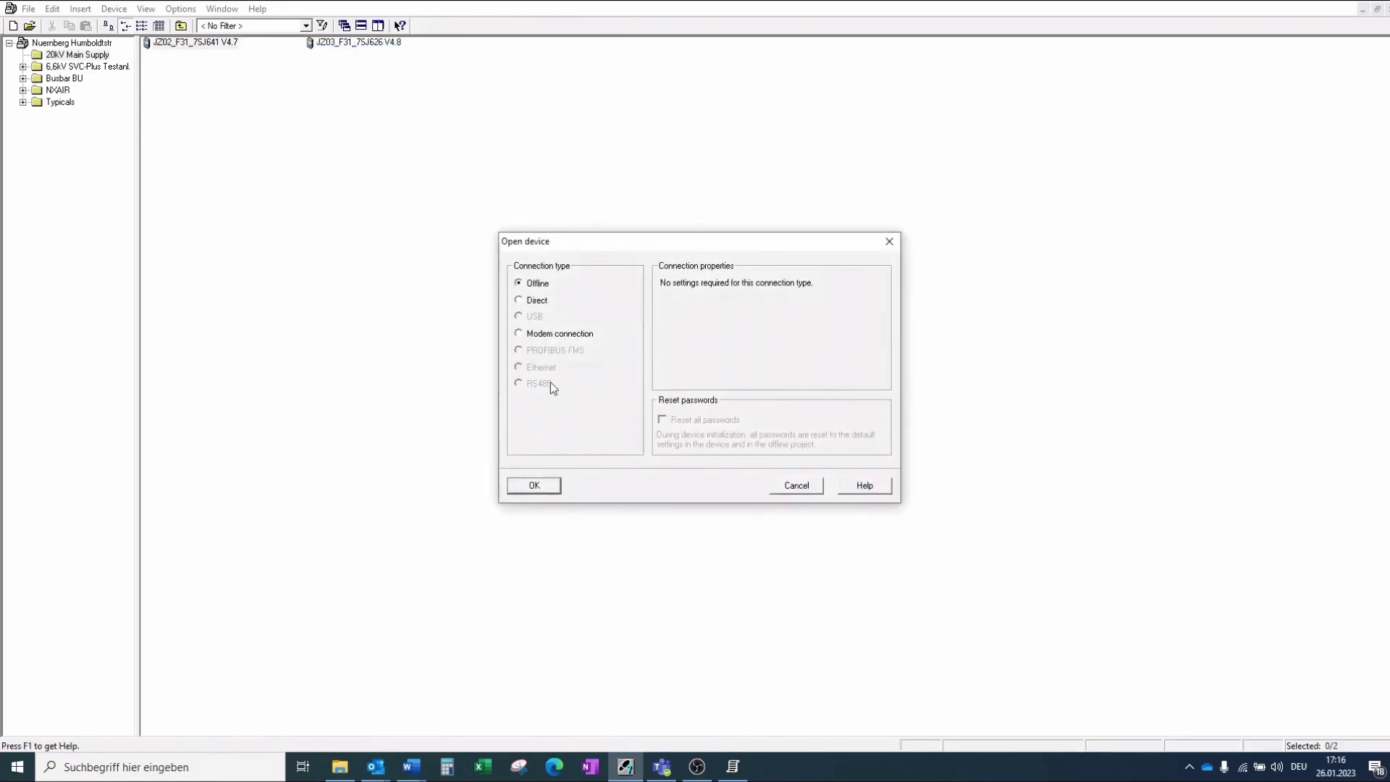
{"action": "left_click", "coordinate": [553, 484]}
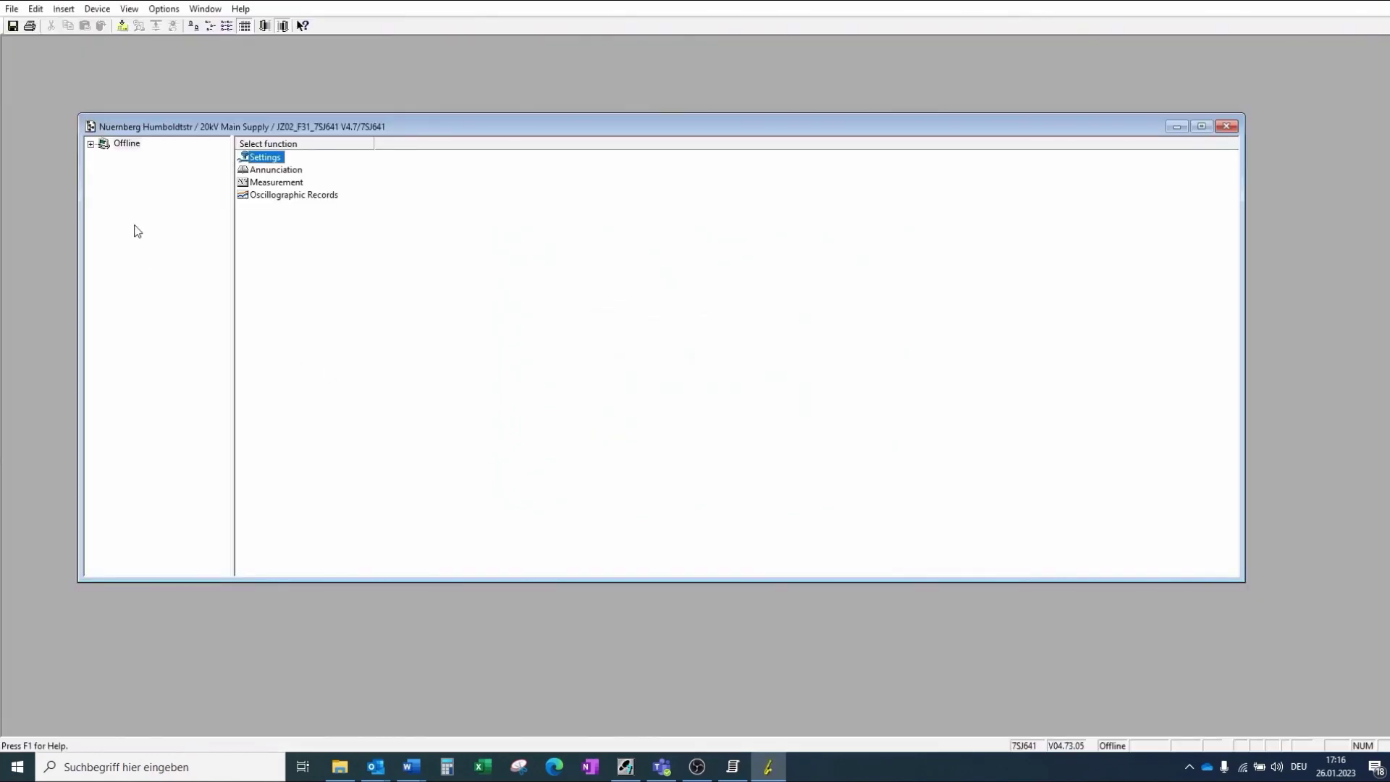
Start the File > Export of configuration and protection parameters.
{"action": "left_click", "coordinate": [12, 10]}
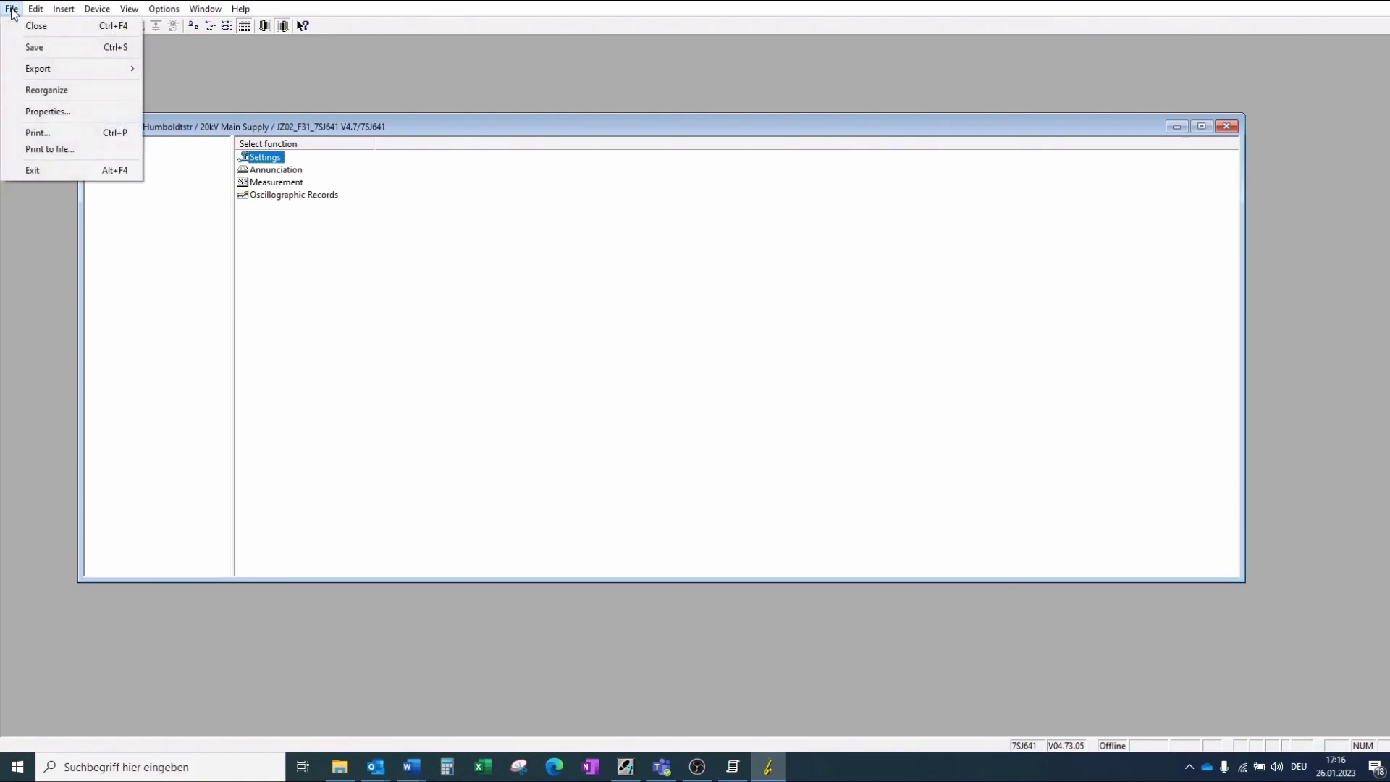
{"action": "mouse_move", "coordinate": [38, 75]}
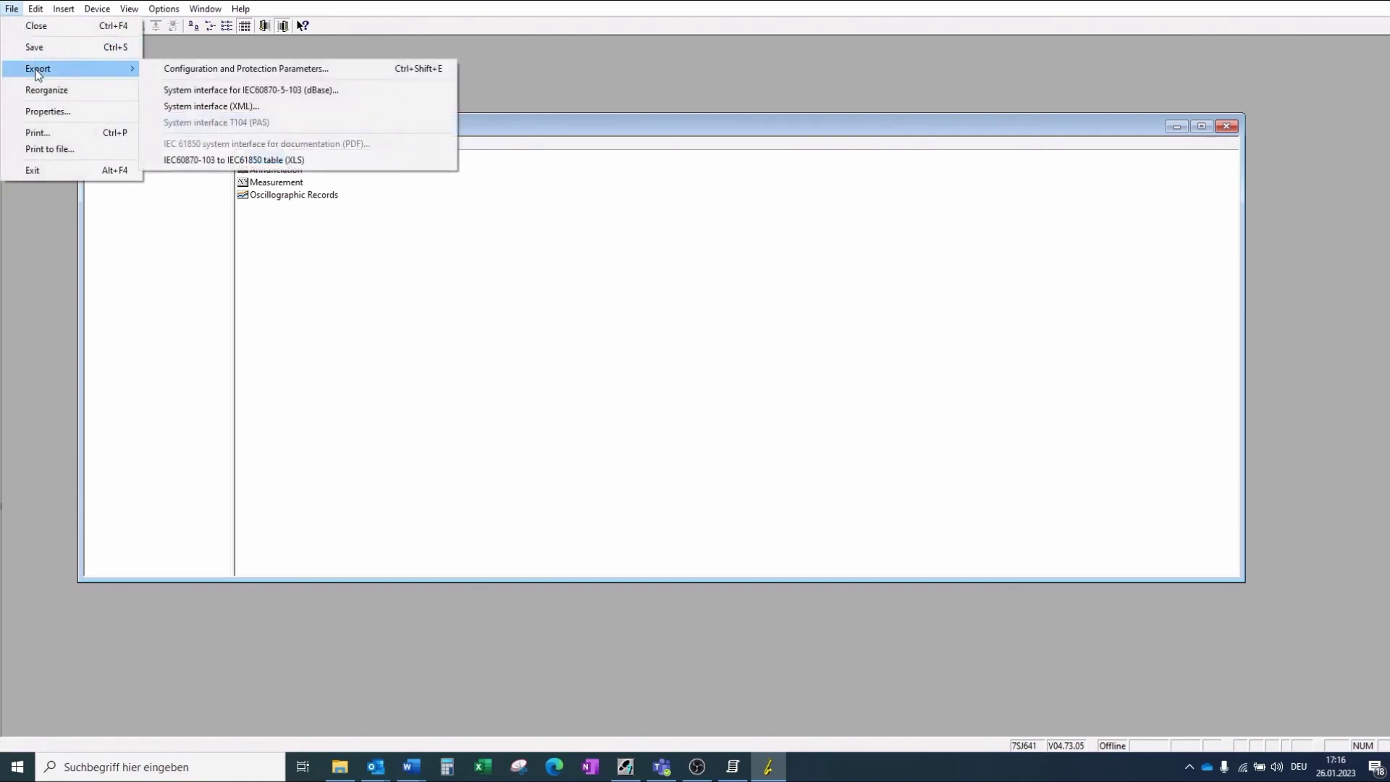
{"action": "left_click", "coordinate": [181, 70]}
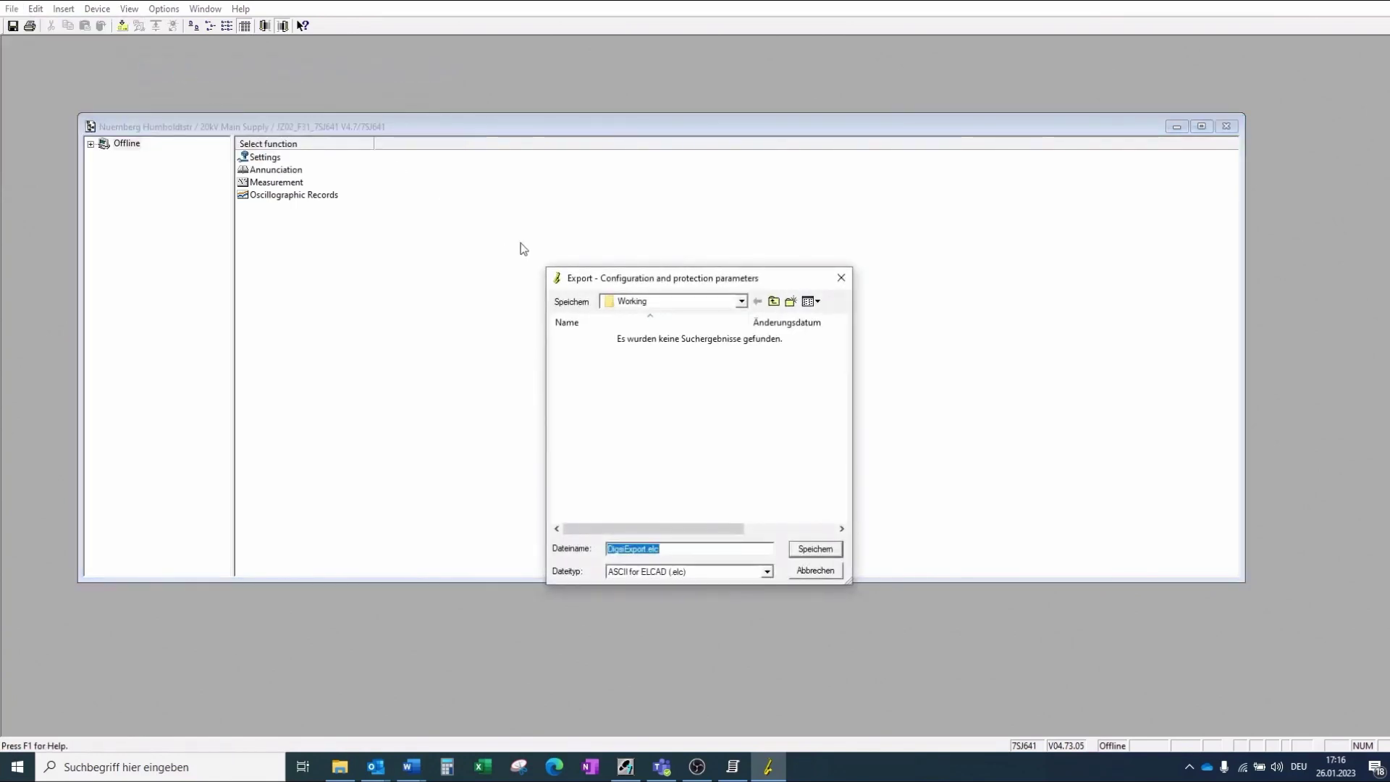
Save the export as CSV, overwriting JZ02_F31_7SJ641.csv in the Working folder.
{"action": "left_click", "coordinate": [767, 572]}
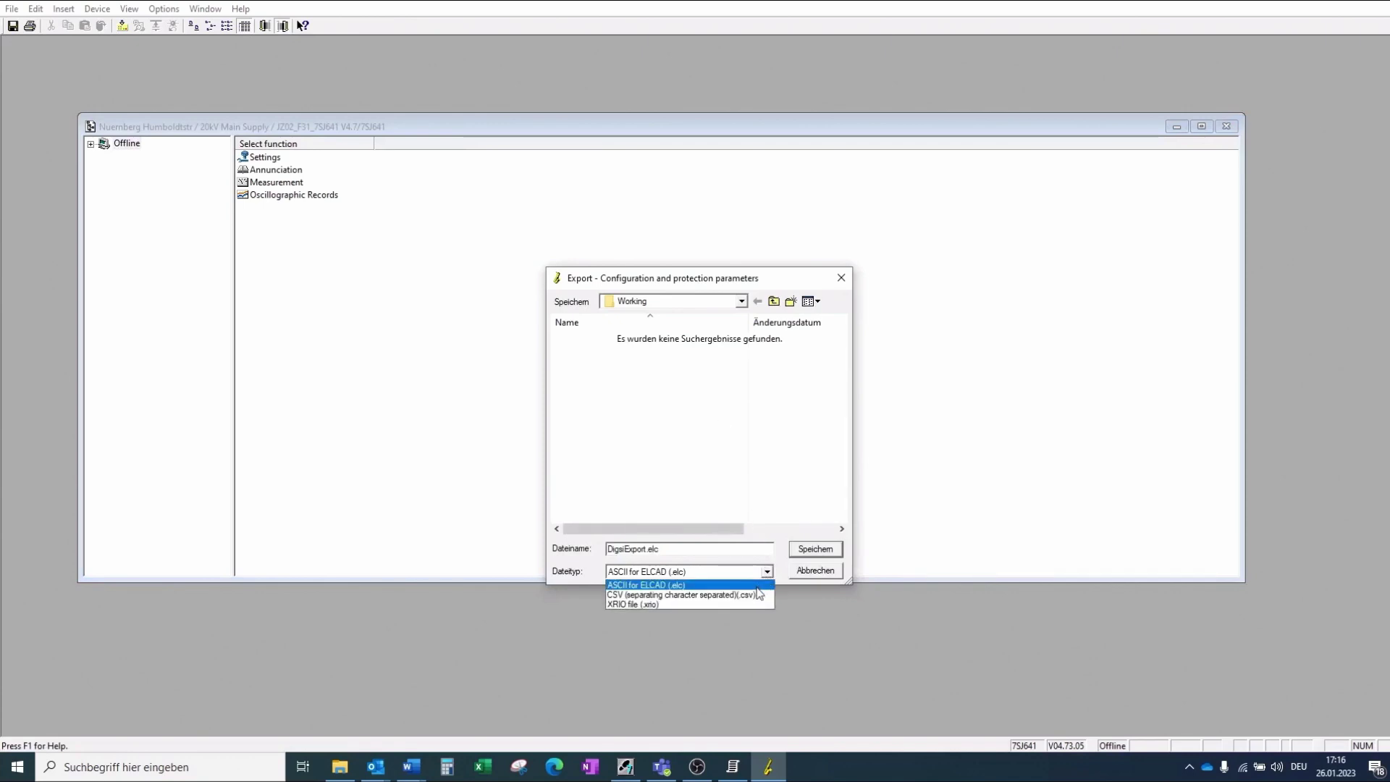
{"action": "left_click", "coordinate": [757, 595]}
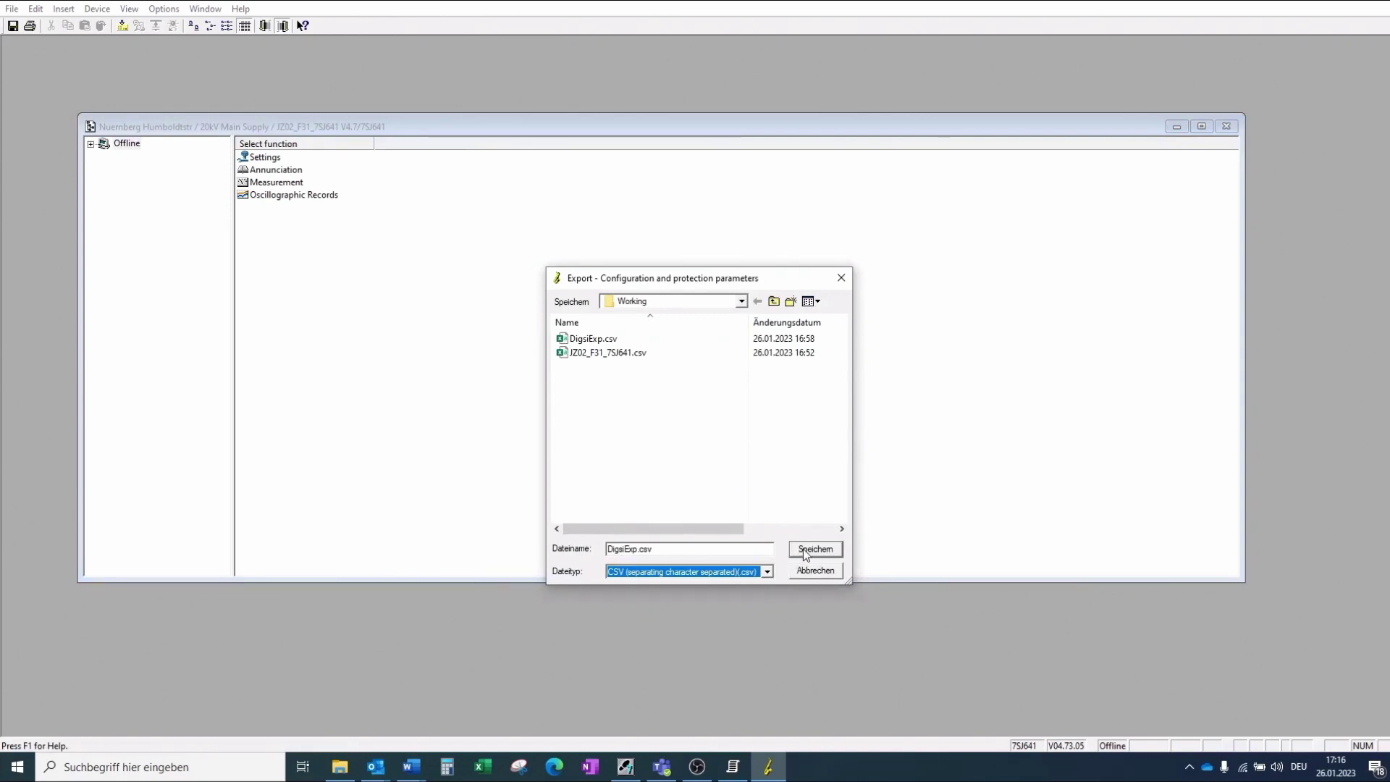
{"action": "left_click", "coordinate": [623, 354]}
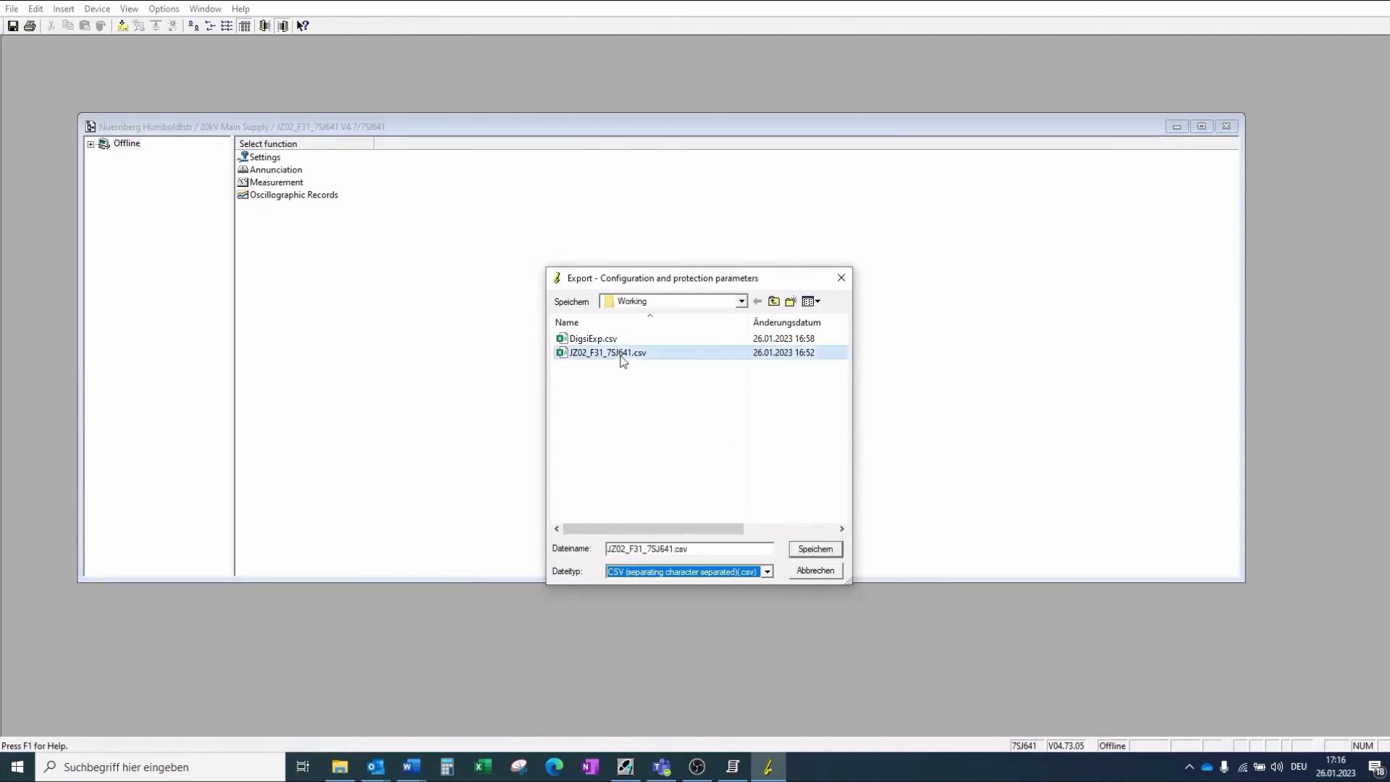
{"action": "left_click", "coordinate": [813, 550]}
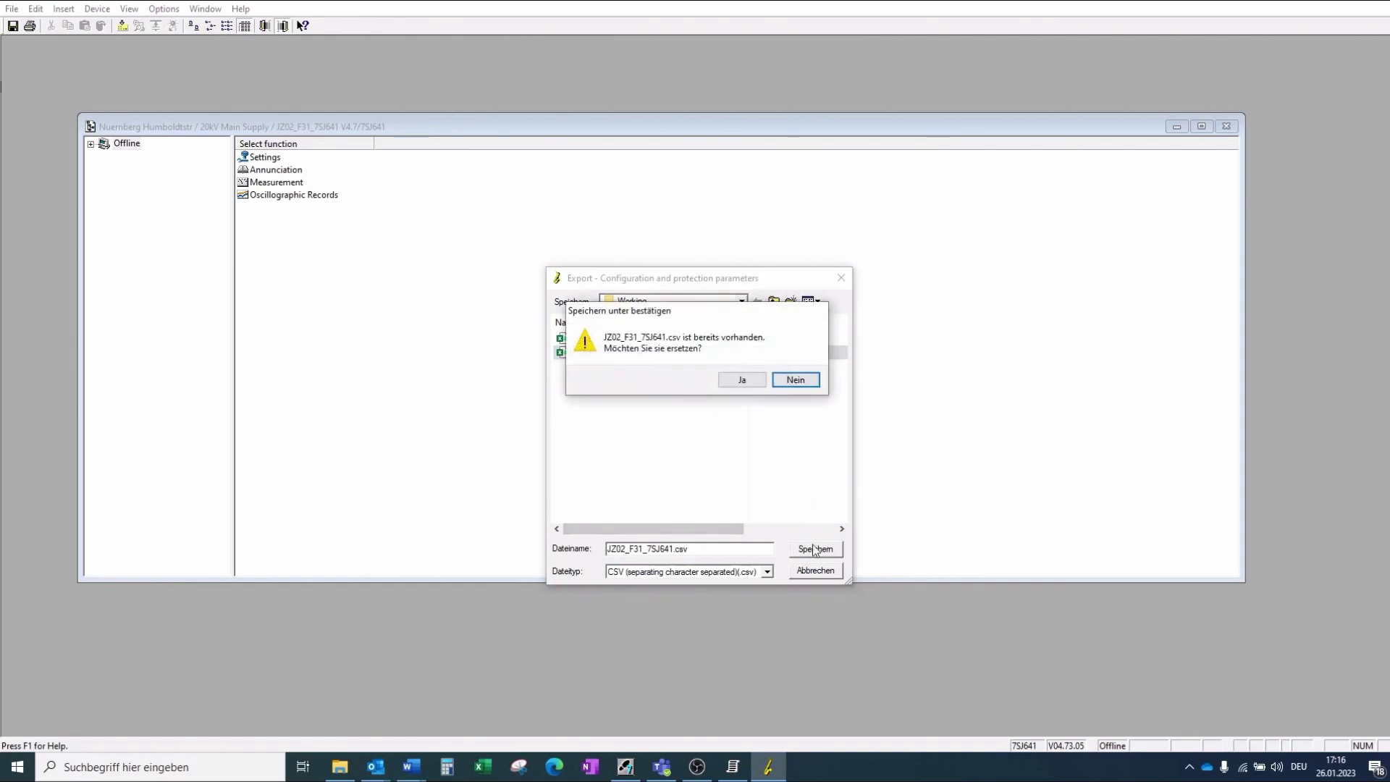
{"action": "left_click", "coordinate": [758, 382]}
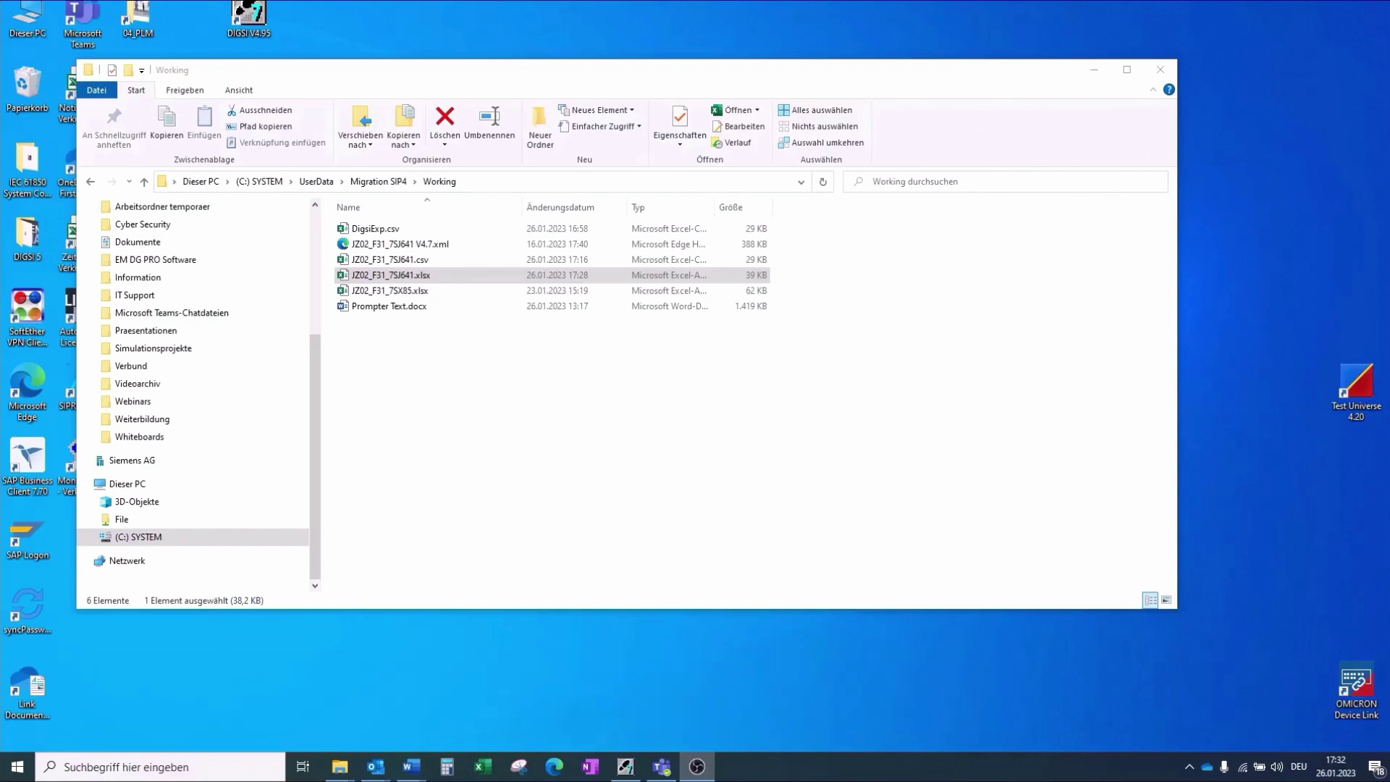
Open JZ02_F31_7SJ641 from the Working folder in Excel via Öffnen.
{"action": "right_click", "coordinate": [373, 278]}
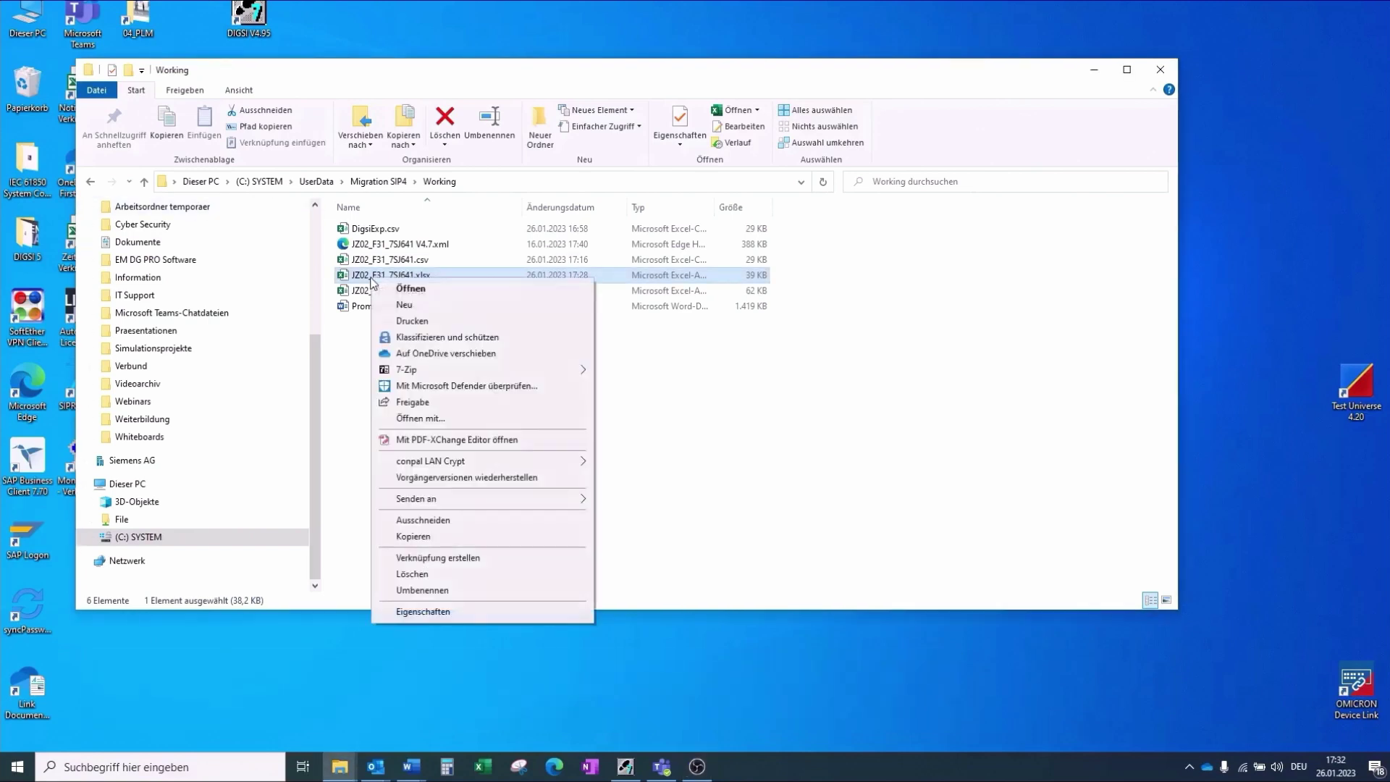
{"action": "left_click", "coordinate": [407, 289]}
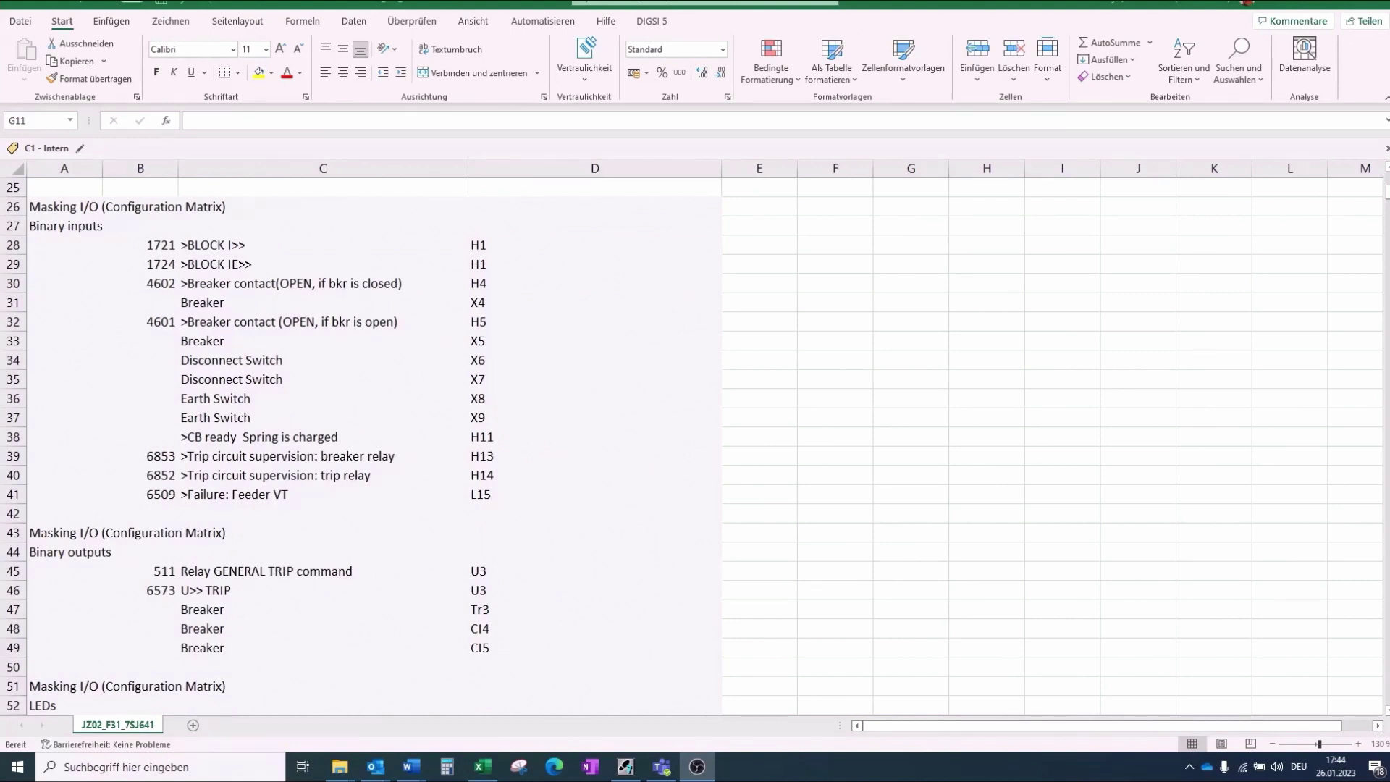
{"action": "scroll", "coordinate": [265, 361], "scroll_direction": "down", "scroll_amount": 3}
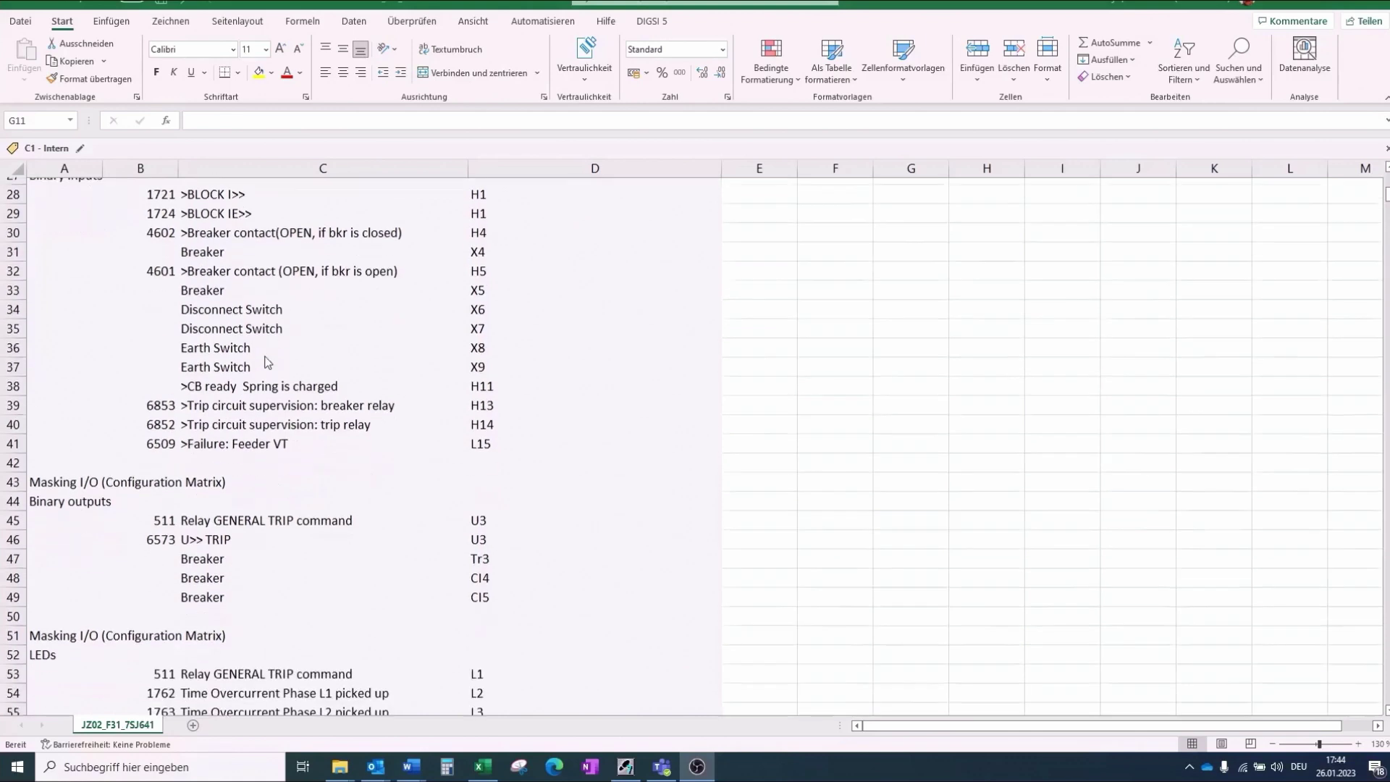
{"action": "scroll", "coordinate": [265, 364], "scroll_direction": "down", "scroll_amount": 4}
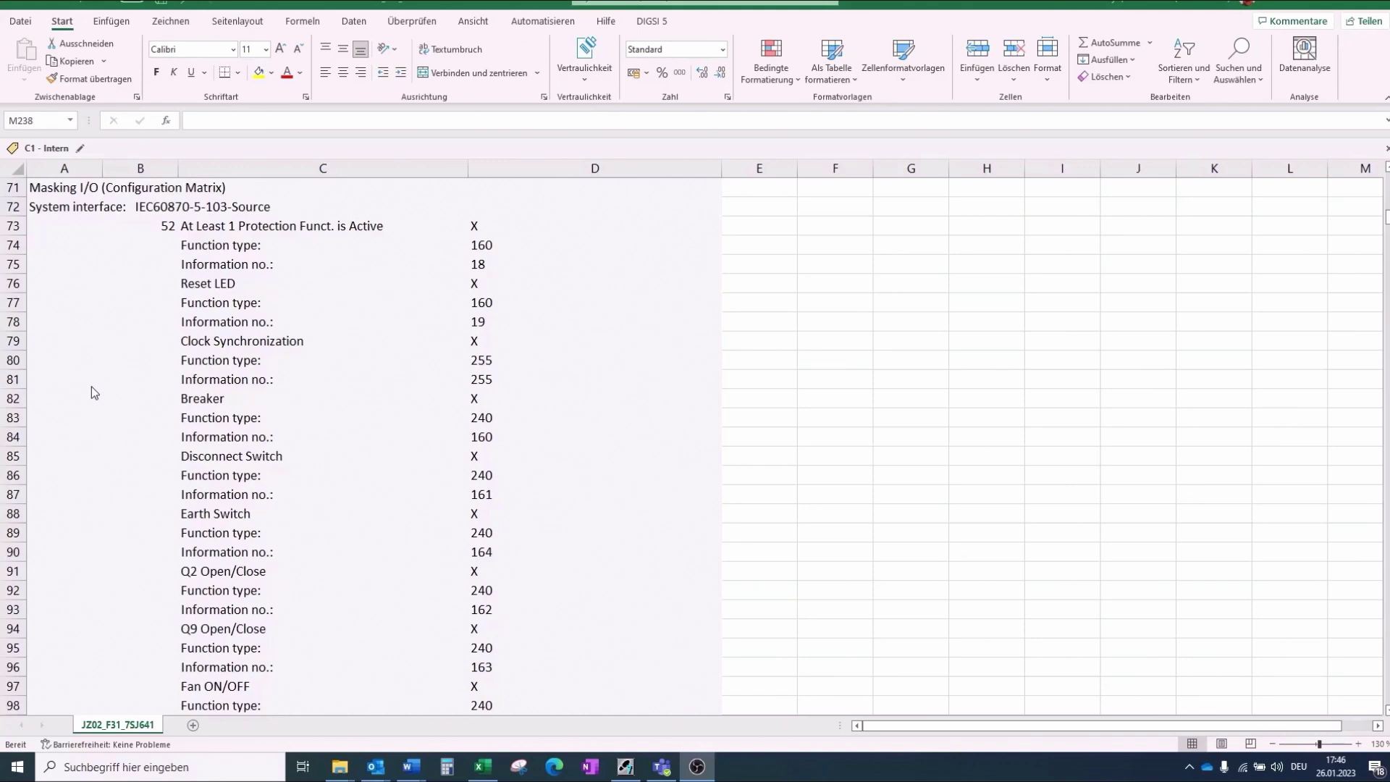
{"action": "scroll", "coordinate": [113, 388], "scroll_direction": "down", "scroll_amount": 7}
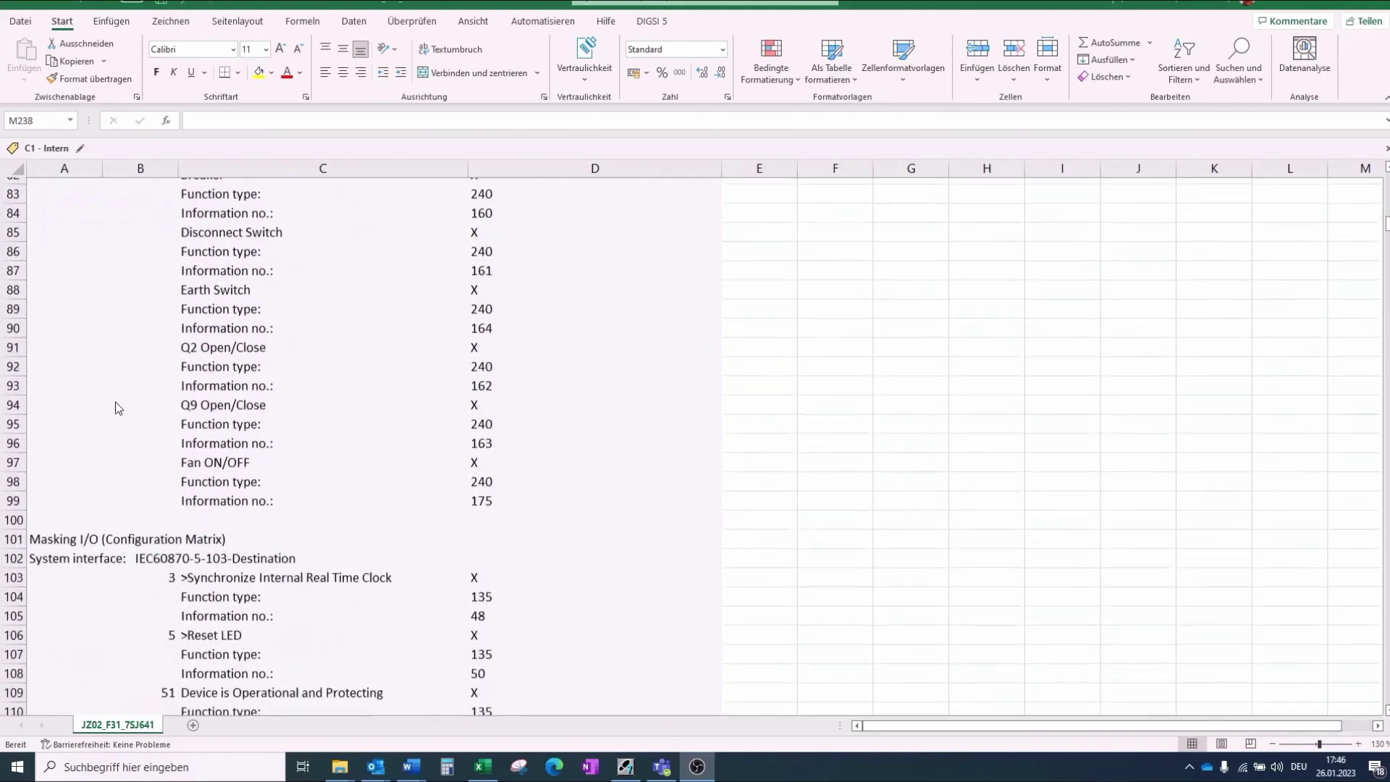
{"action": "scroll", "coordinate": [115, 410], "scroll_direction": "down", "scroll_amount": 9}
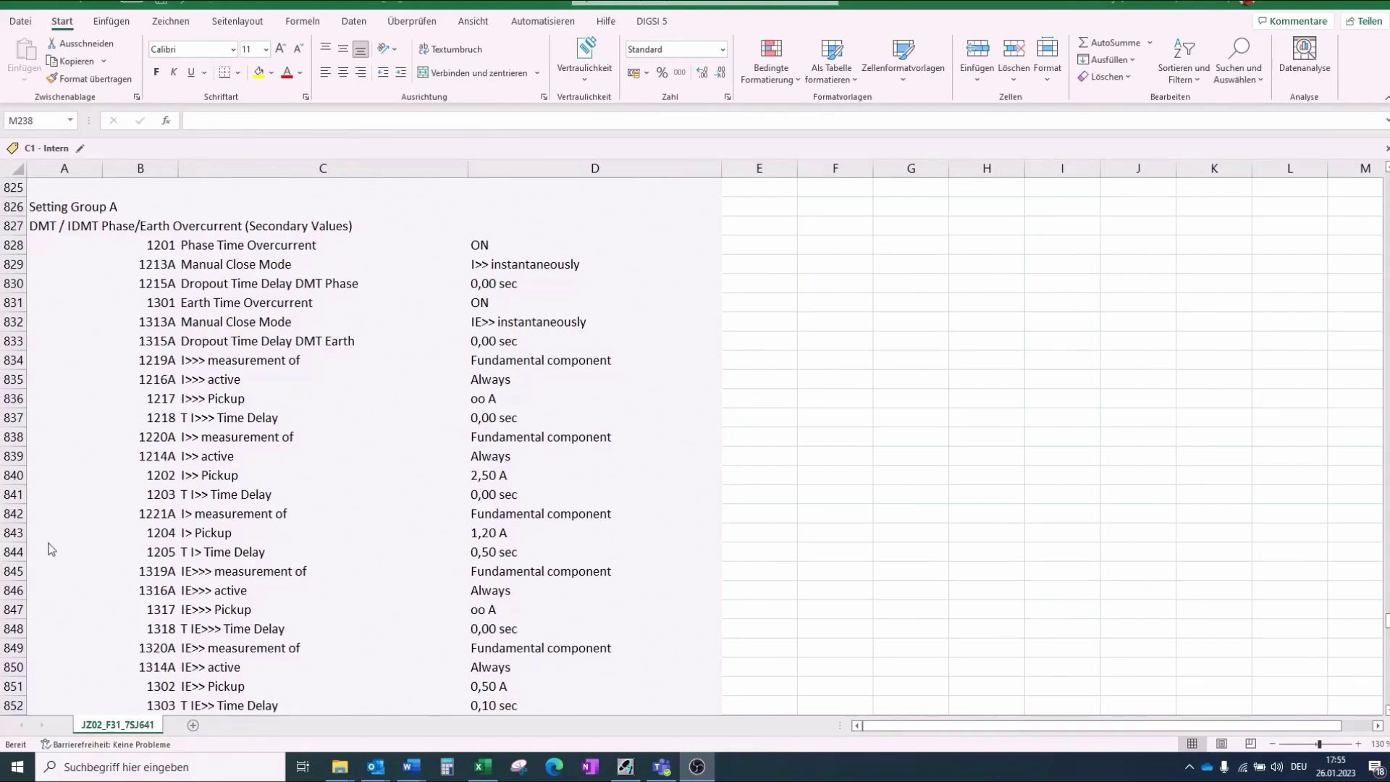
{"action": "scroll", "coordinate": [51, 549], "scroll_direction": "down", "scroll_amount": 3}
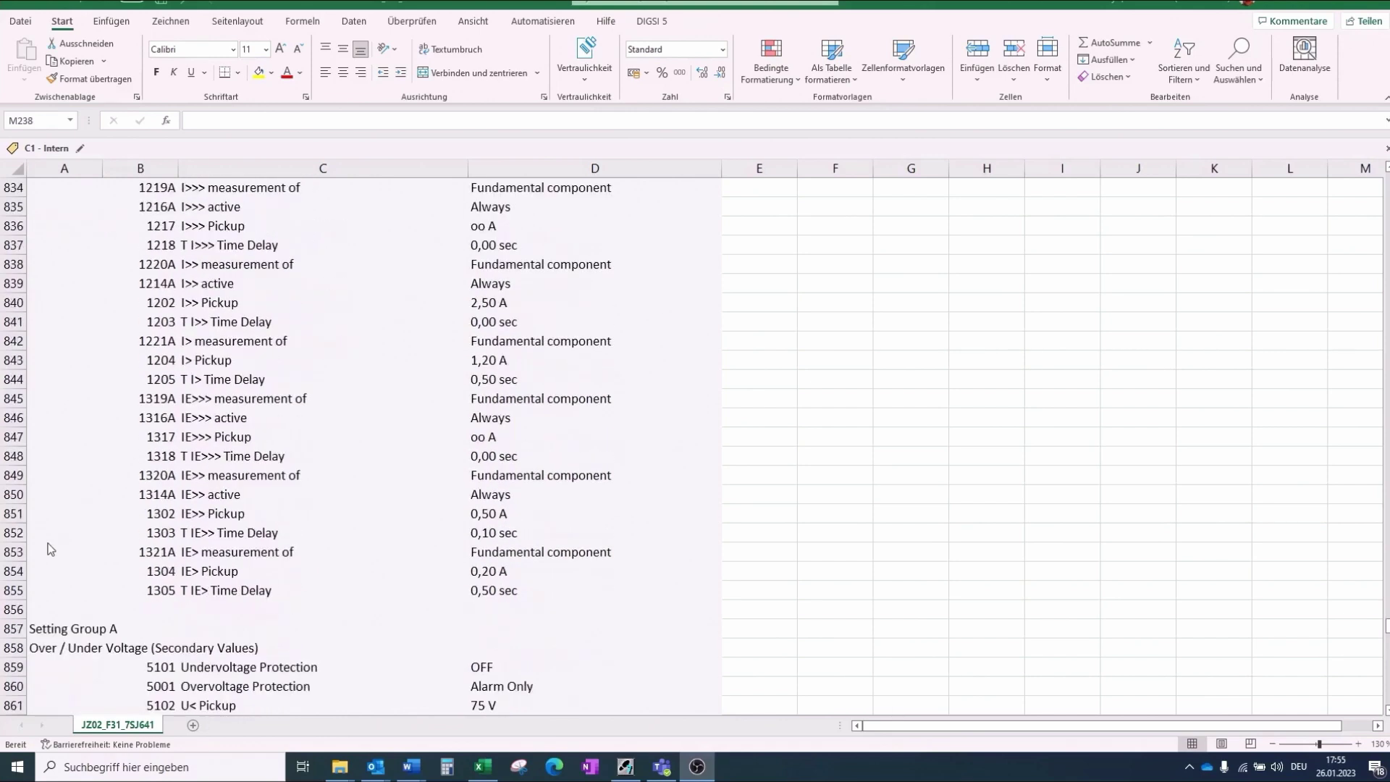
{"action": "scroll", "coordinate": [51, 549], "scroll_direction": "down", "scroll_amount": 4}
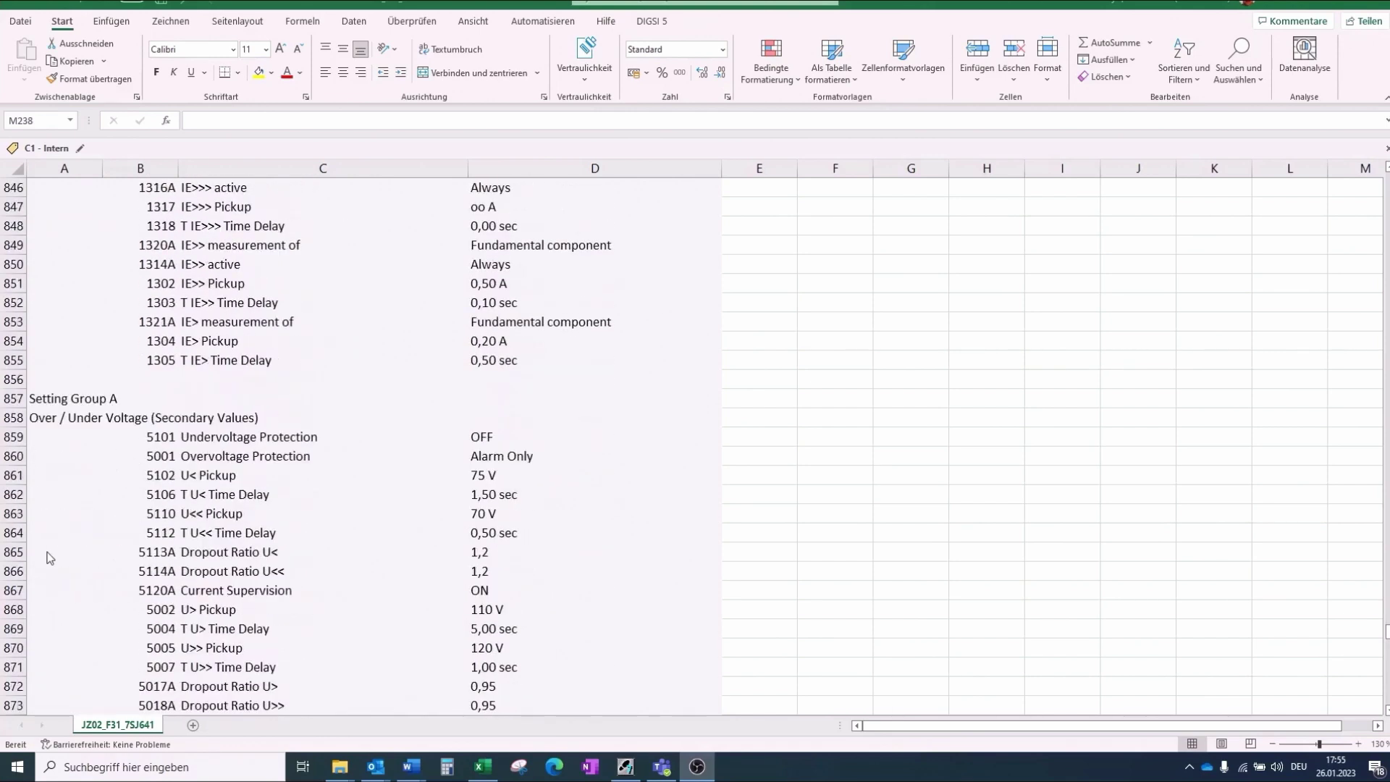
{"action": "scroll", "coordinate": [48, 558], "scroll_direction": "down", "scroll_amount": 1}
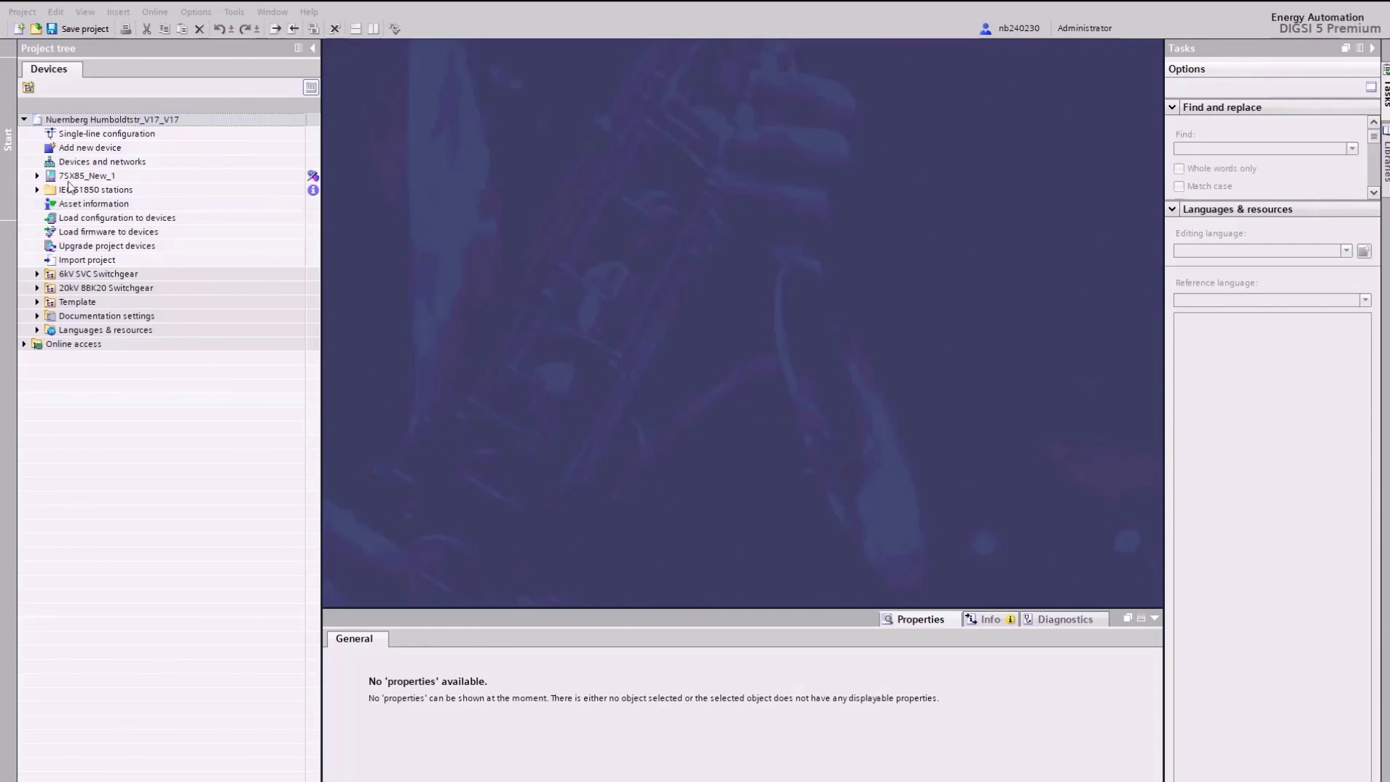
Add device JZ01-F31_7SX85 by pasting its long product code and keeping the Universal template.
{"action": "double_click", "coordinate": [81, 148]}
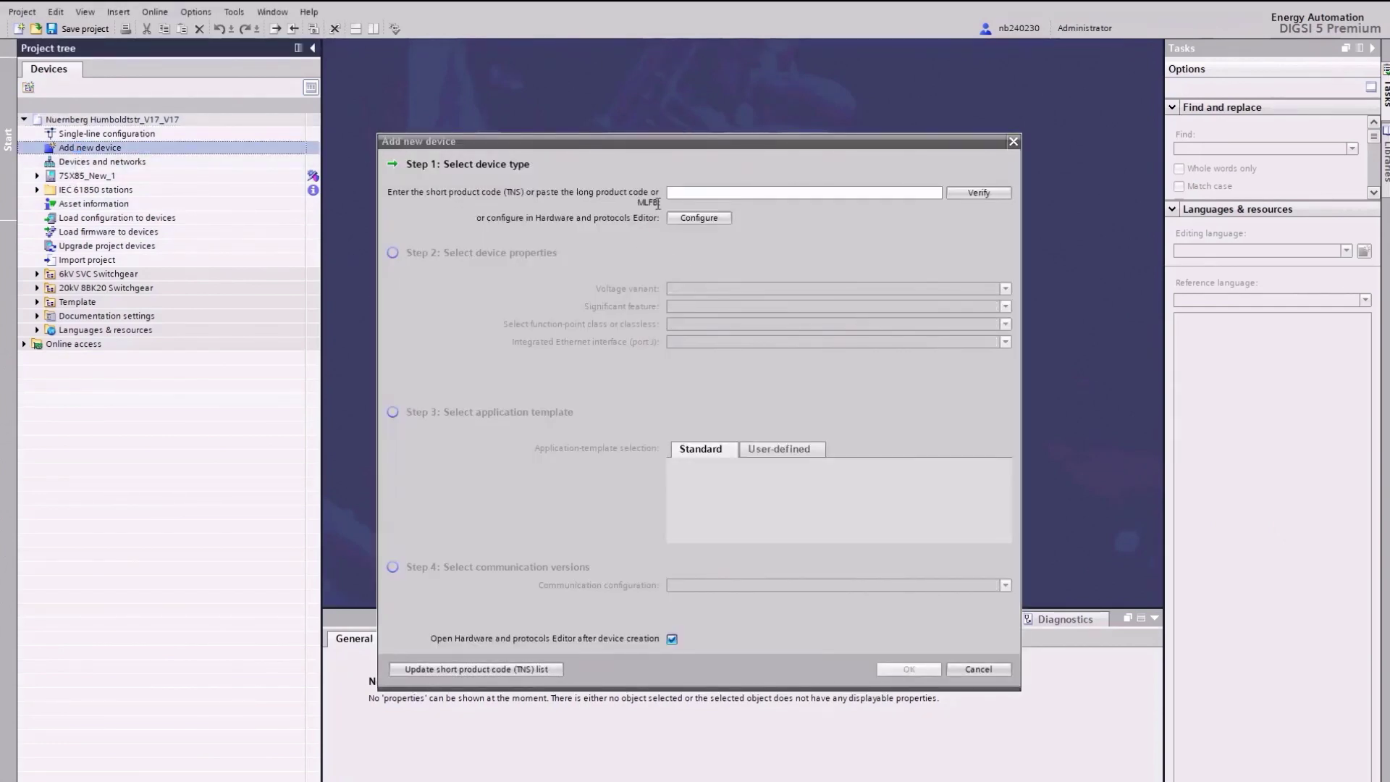
{"action": "left_click", "coordinate": [681, 188]}
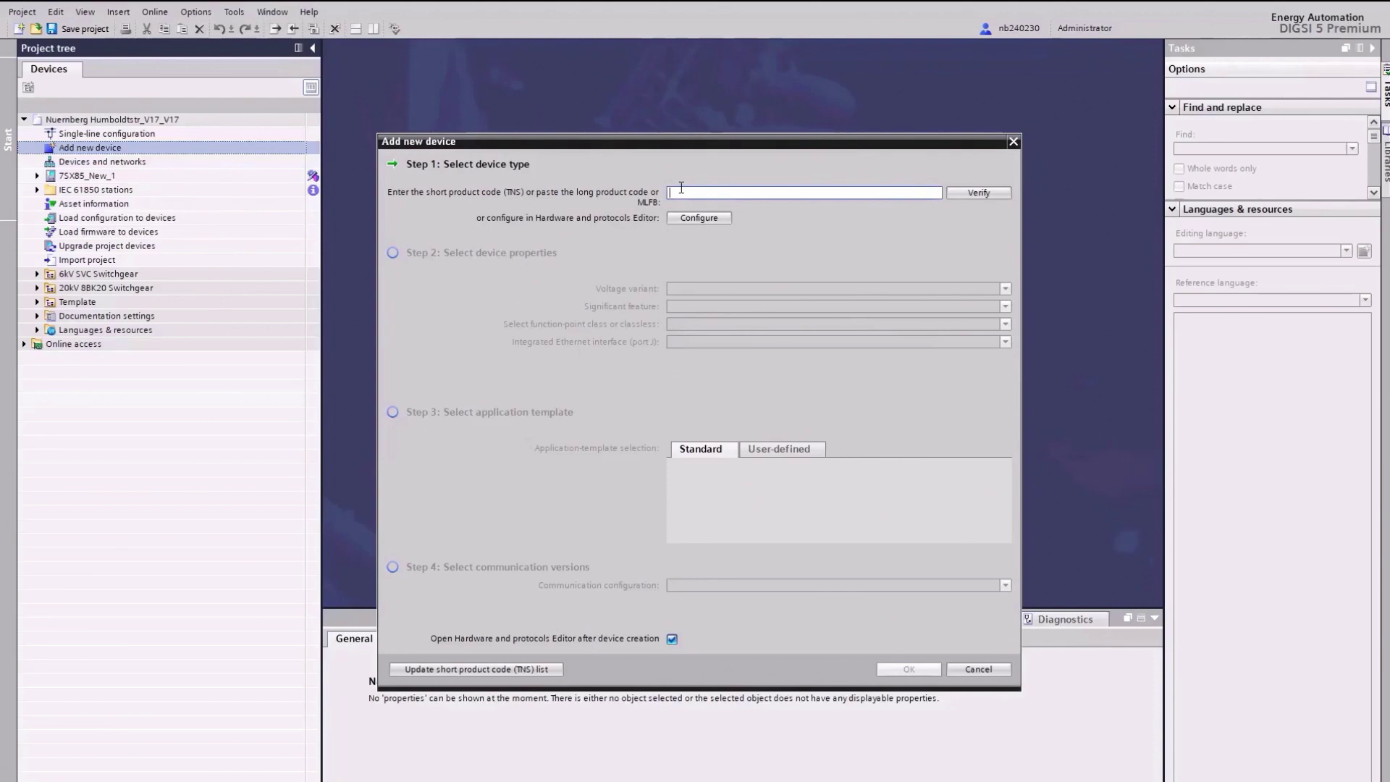
{"action": "type", "text": "7SX85DAAAAA00AAAA0AA011223111ADAA000000AC0CB1BA1CF0"}
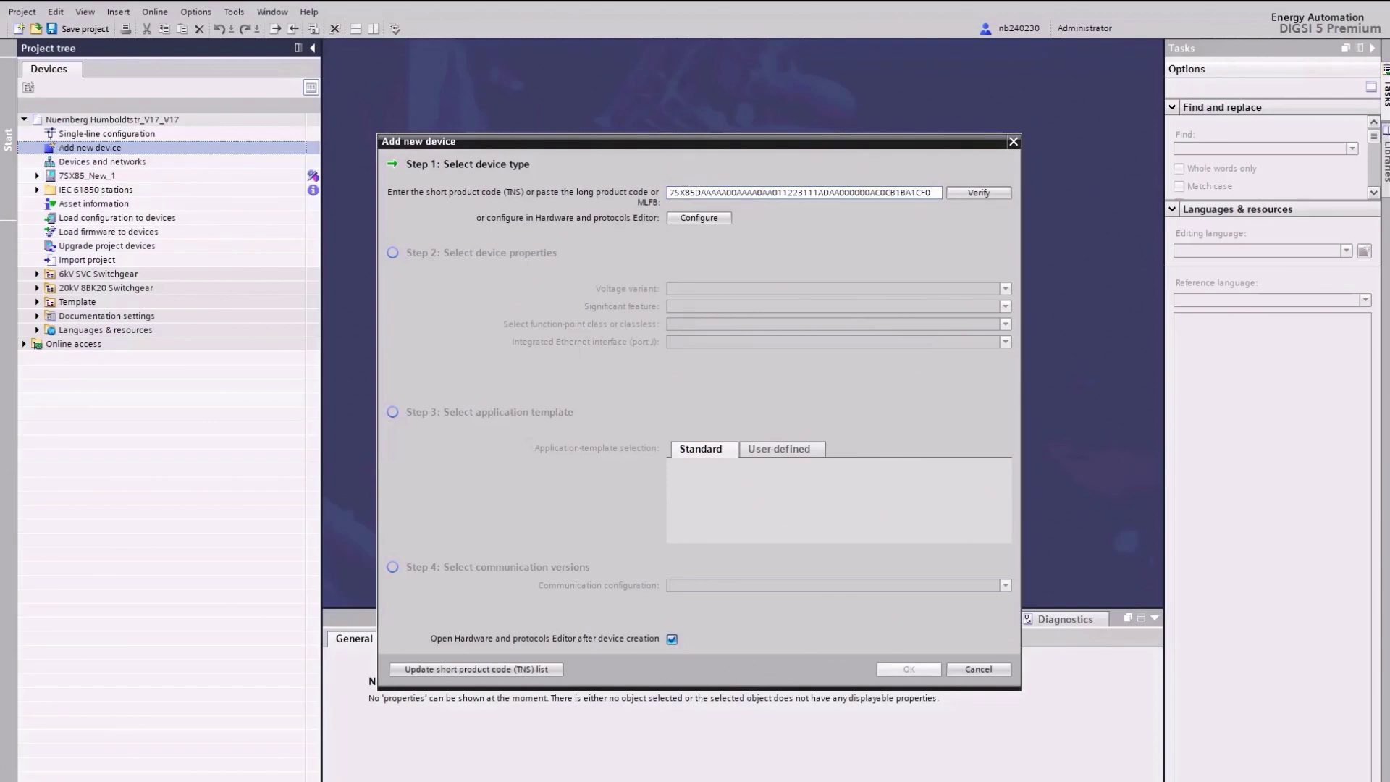
{"action": "key", "text": "Return"}
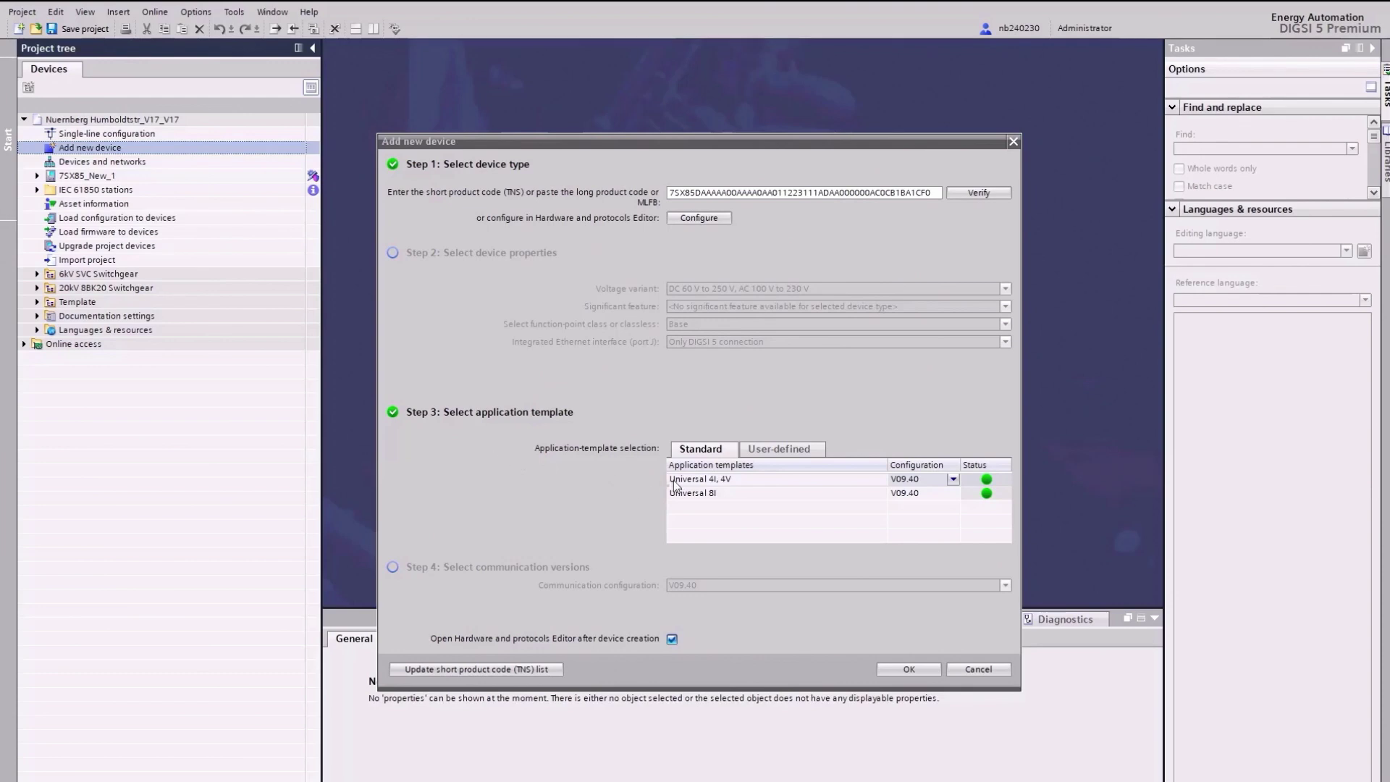
{"action": "left_click", "coordinate": [923, 672]}
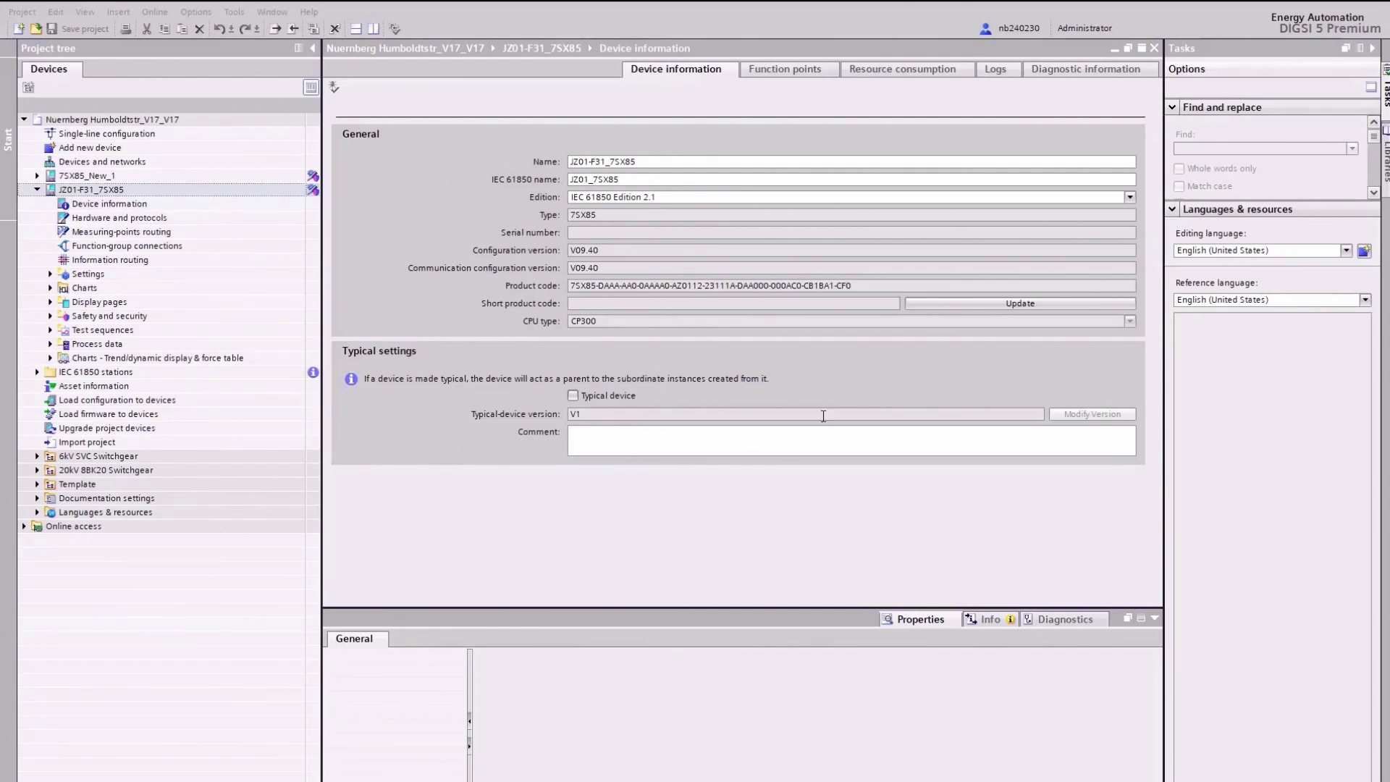
Expand Settings and VI 3ph 1 and open the Global DIGSI 5 Library at 59 Overvolt.-3ph.
{"action": "left_click", "coordinate": [50, 275]}
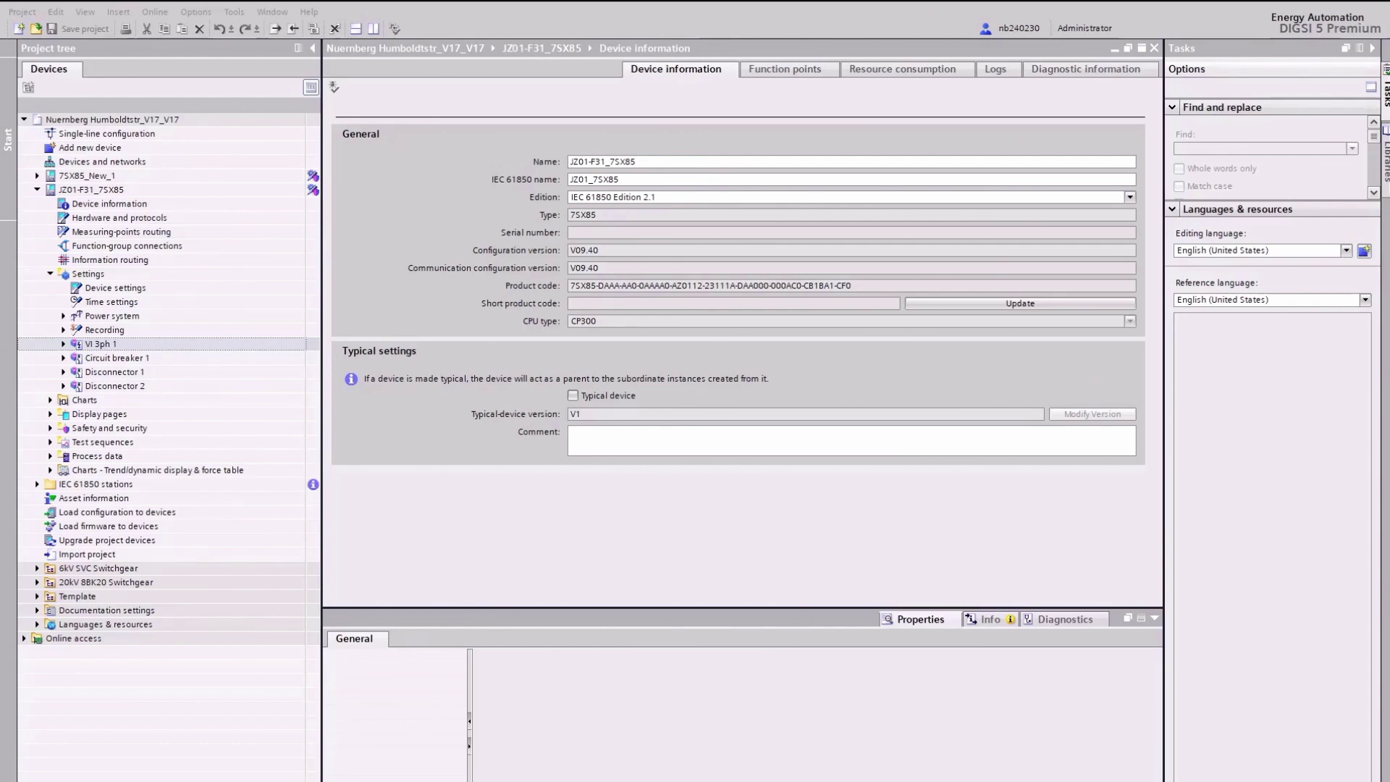
{"action": "key", "text": "Right"}
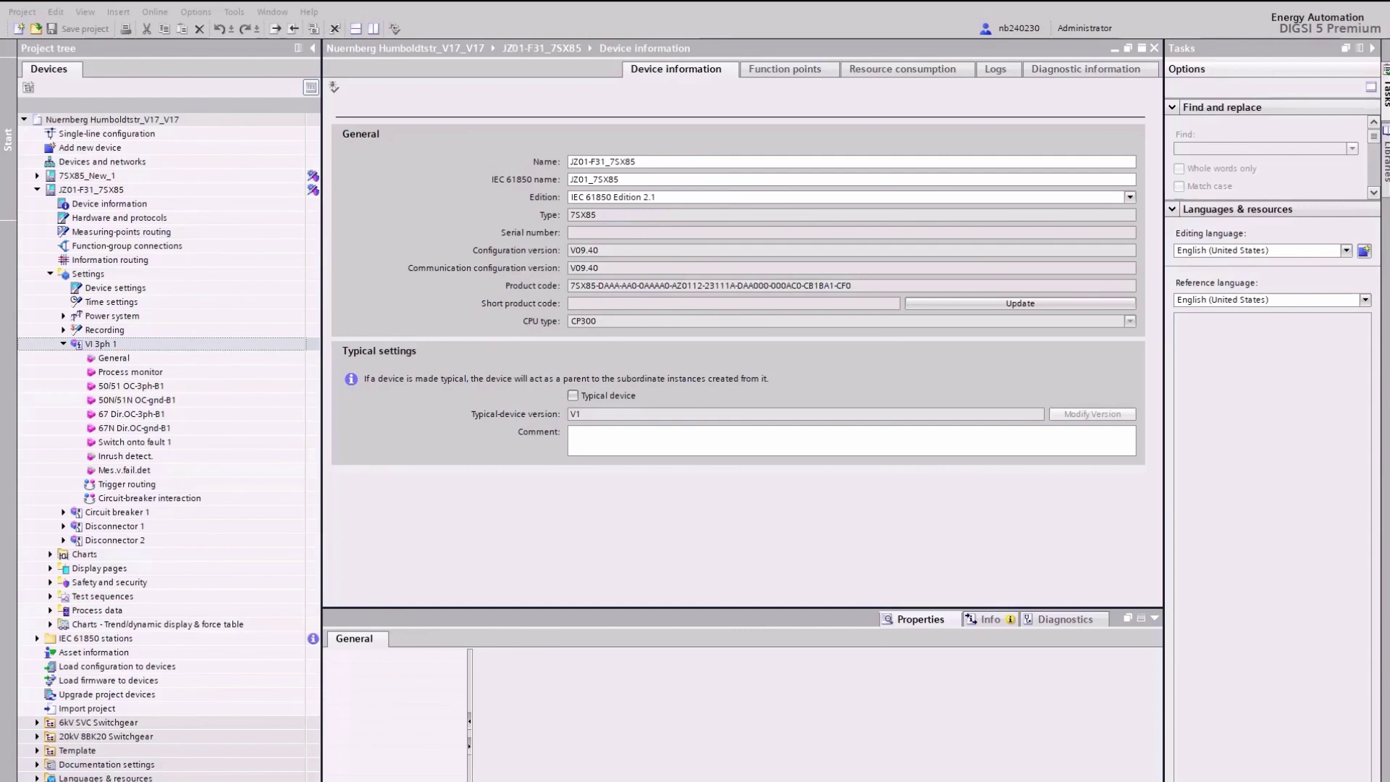
{"action": "left_click", "coordinate": [1385, 160]}
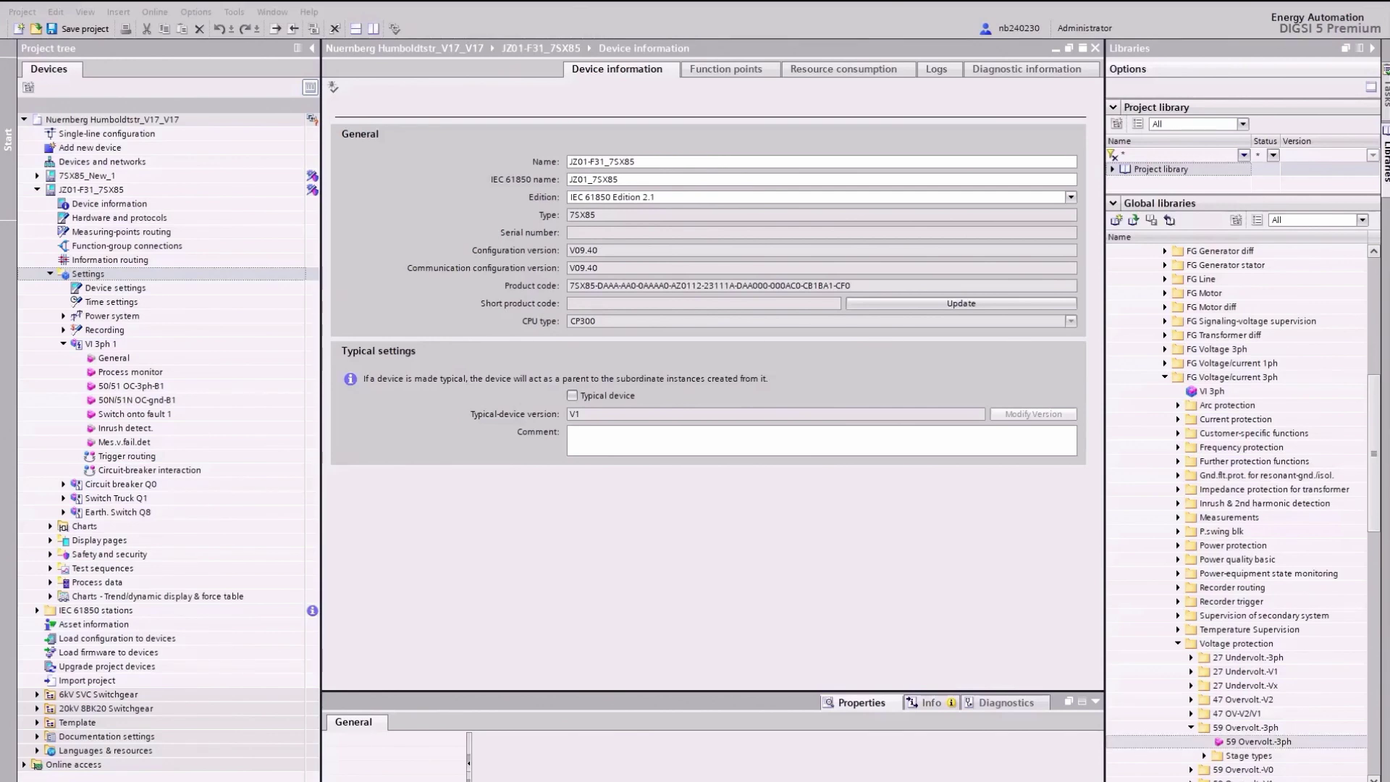
Drag 59 Overvolt.-3ph onto VI 3ph 1 and 74TC sup.2BI onto Circuit breaker 1.
{"action": "left_click_drag", "start_coordinate": [1258, 741], "coordinate": [101, 344]}
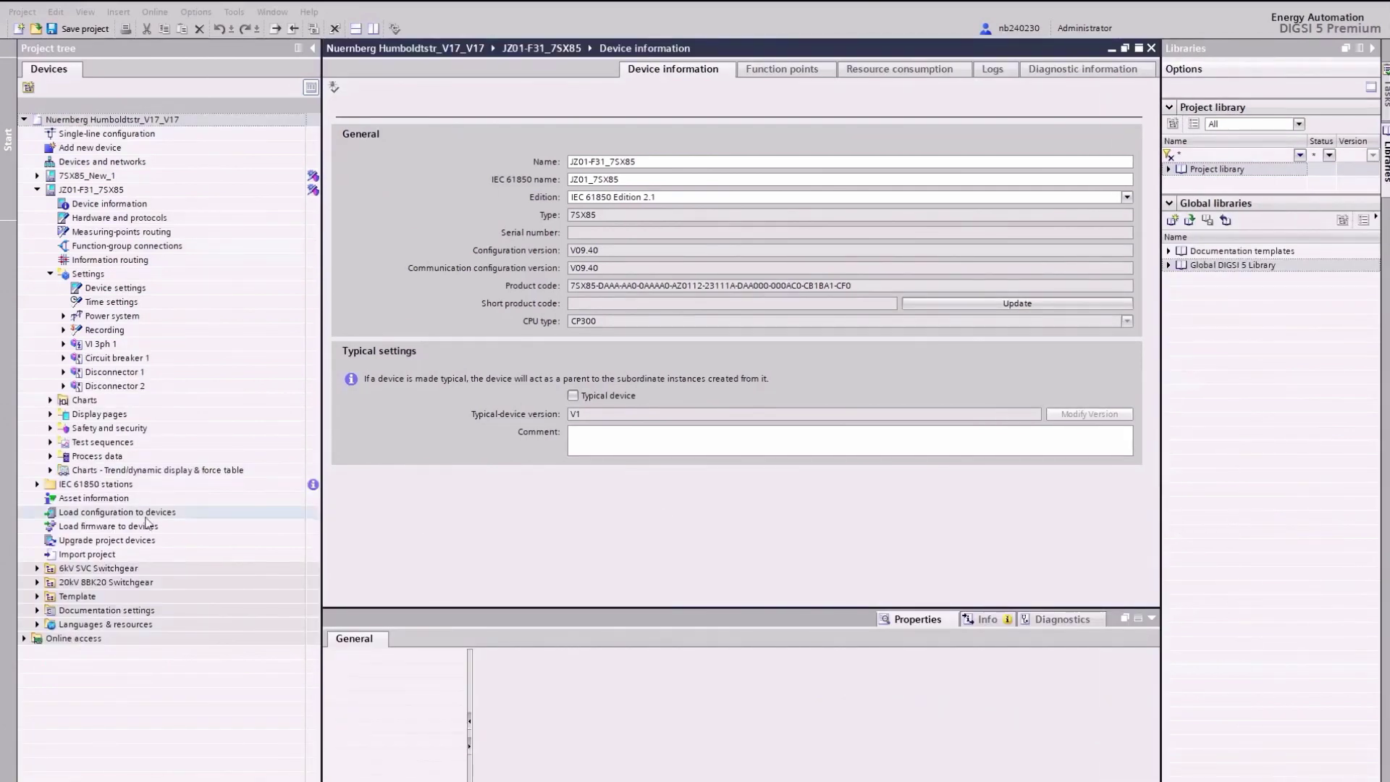
{"action": "left_click", "coordinate": [63, 358]}
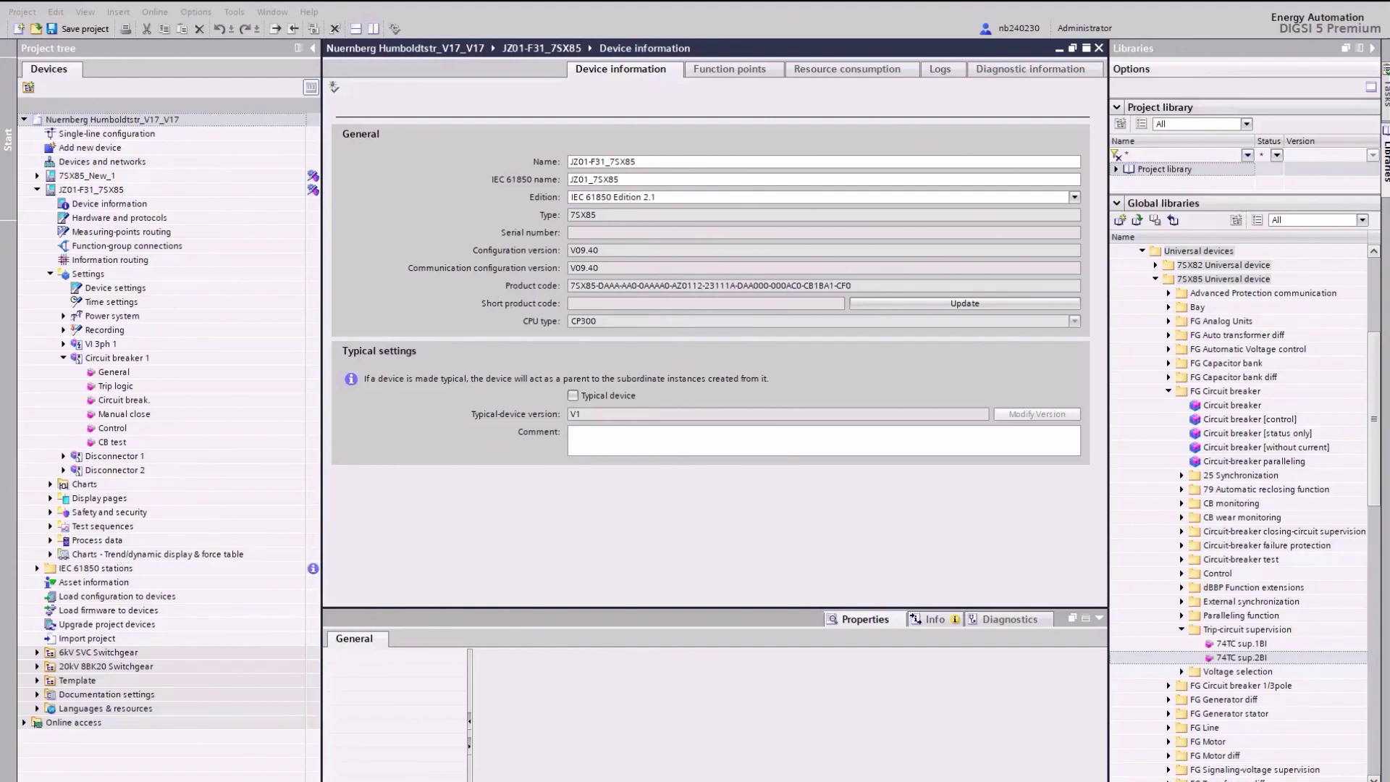
{"action": "left_click_drag", "start_coordinate": [1241, 657], "coordinate": [114, 358]}
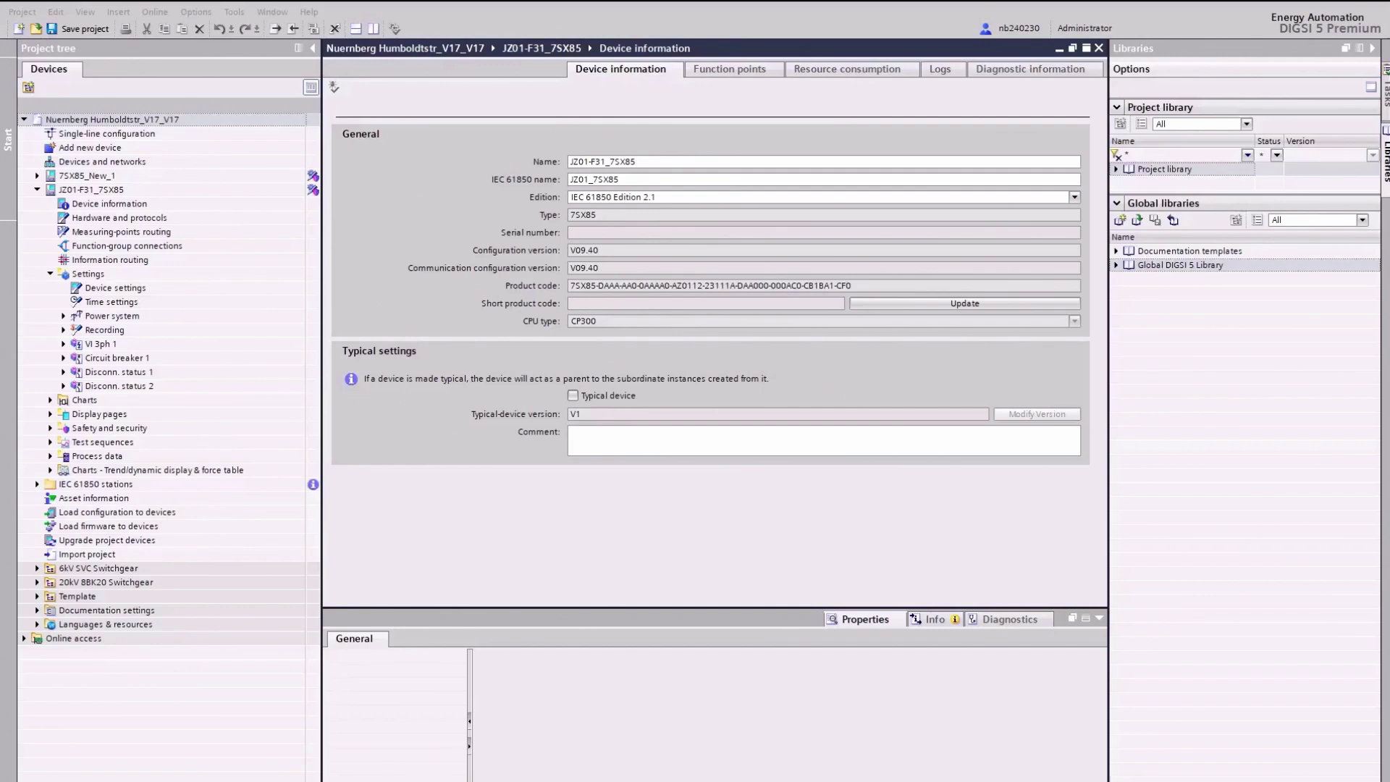
Rename Circuit breaker 1 and both Disconn. status groups to Circuit breaker Q0, Switch Truck Q1, Earth. Switch Q8.
{"action": "left_click", "coordinate": [116, 357]}
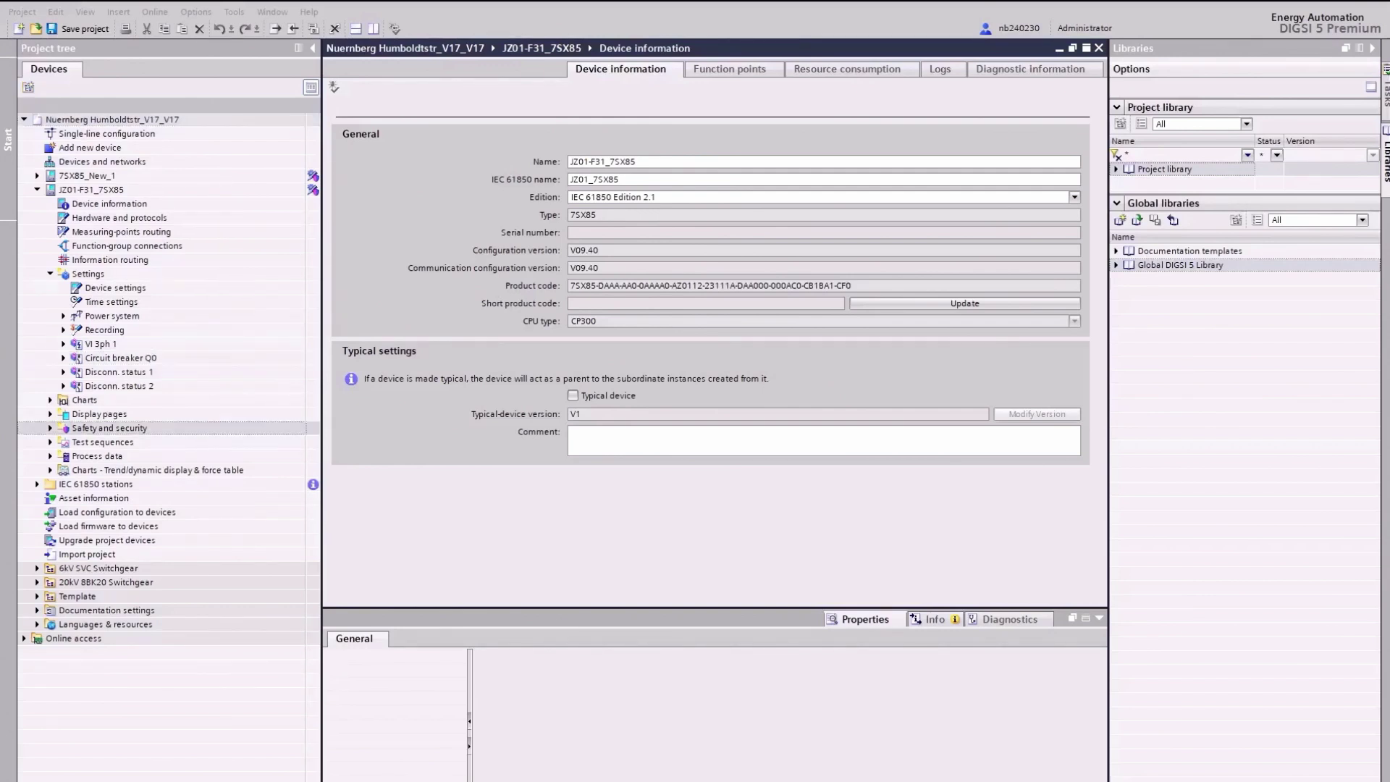
{"action": "left_click", "coordinate": [119, 372]}
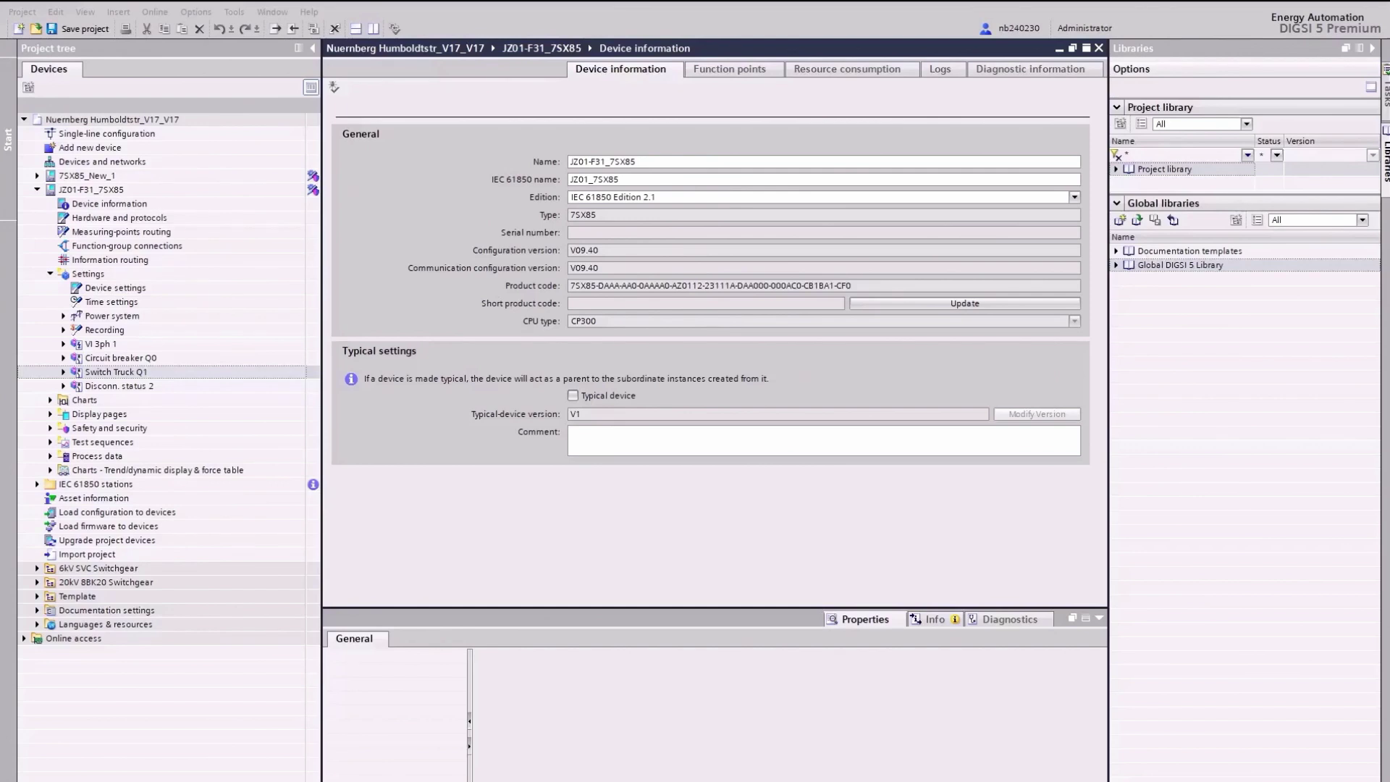
{"action": "left_click", "coordinate": [119, 386]}
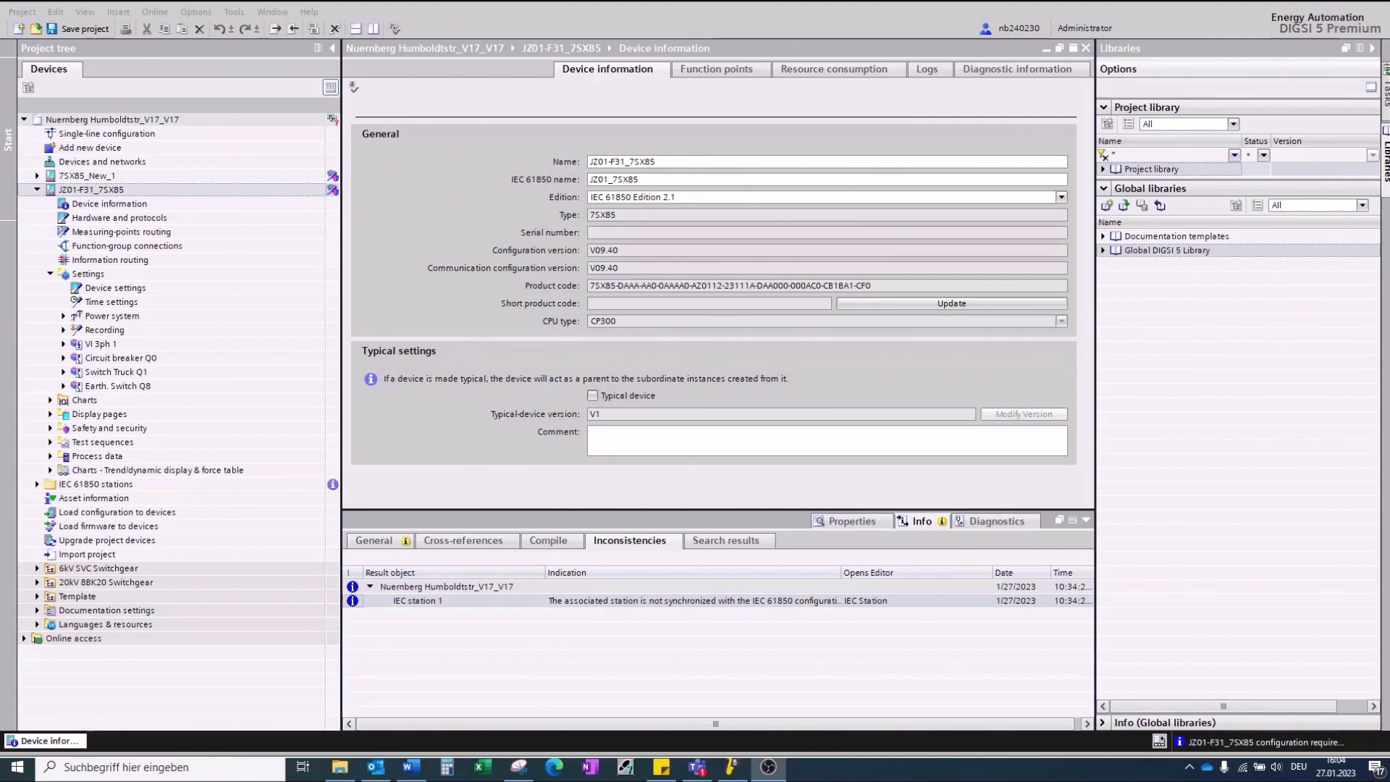
Set Meas.point I-3ph 1 rated primary current to 300 A, then check Meas.point V-3ph 1's rated voltage.
{"action": "left_click", "coordinate": [87, 273]}
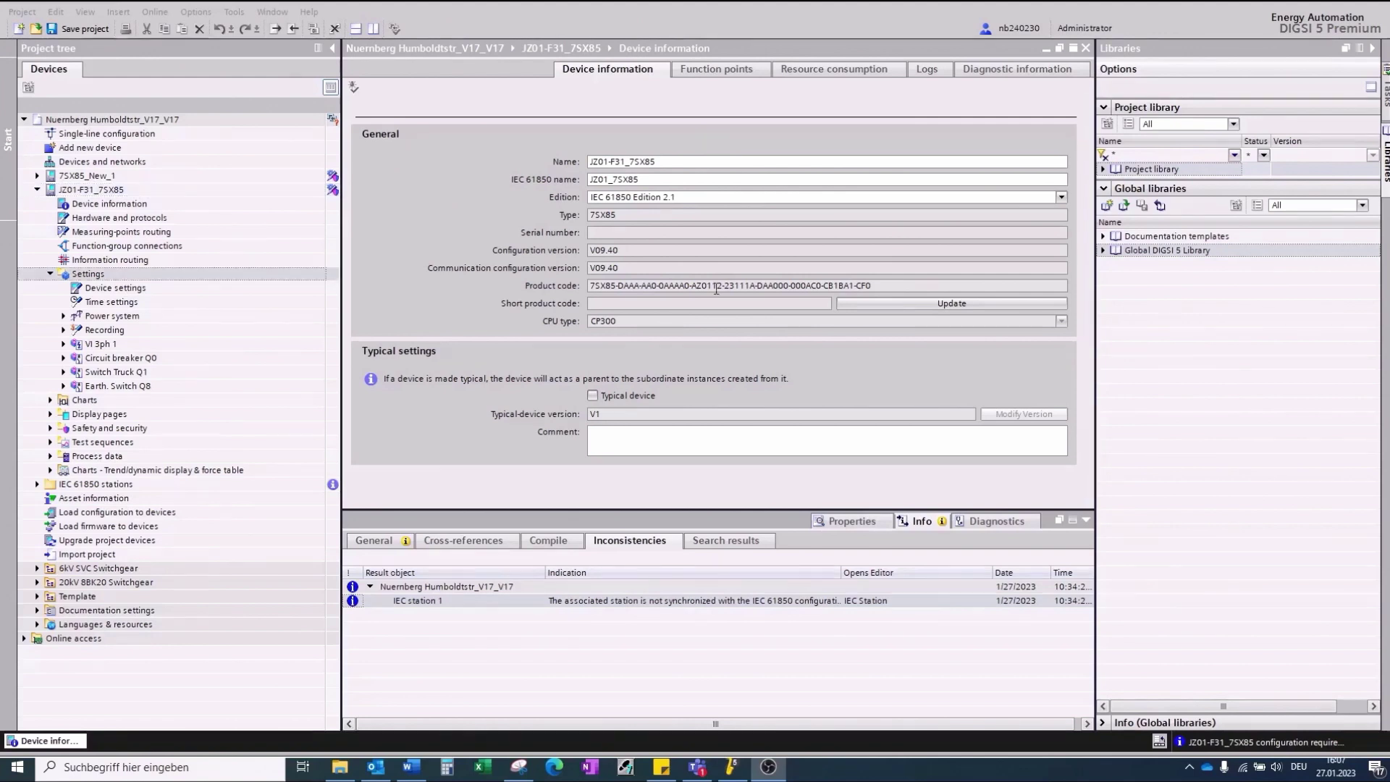
{"action": "left_click", "coordinate": [64, 316]}
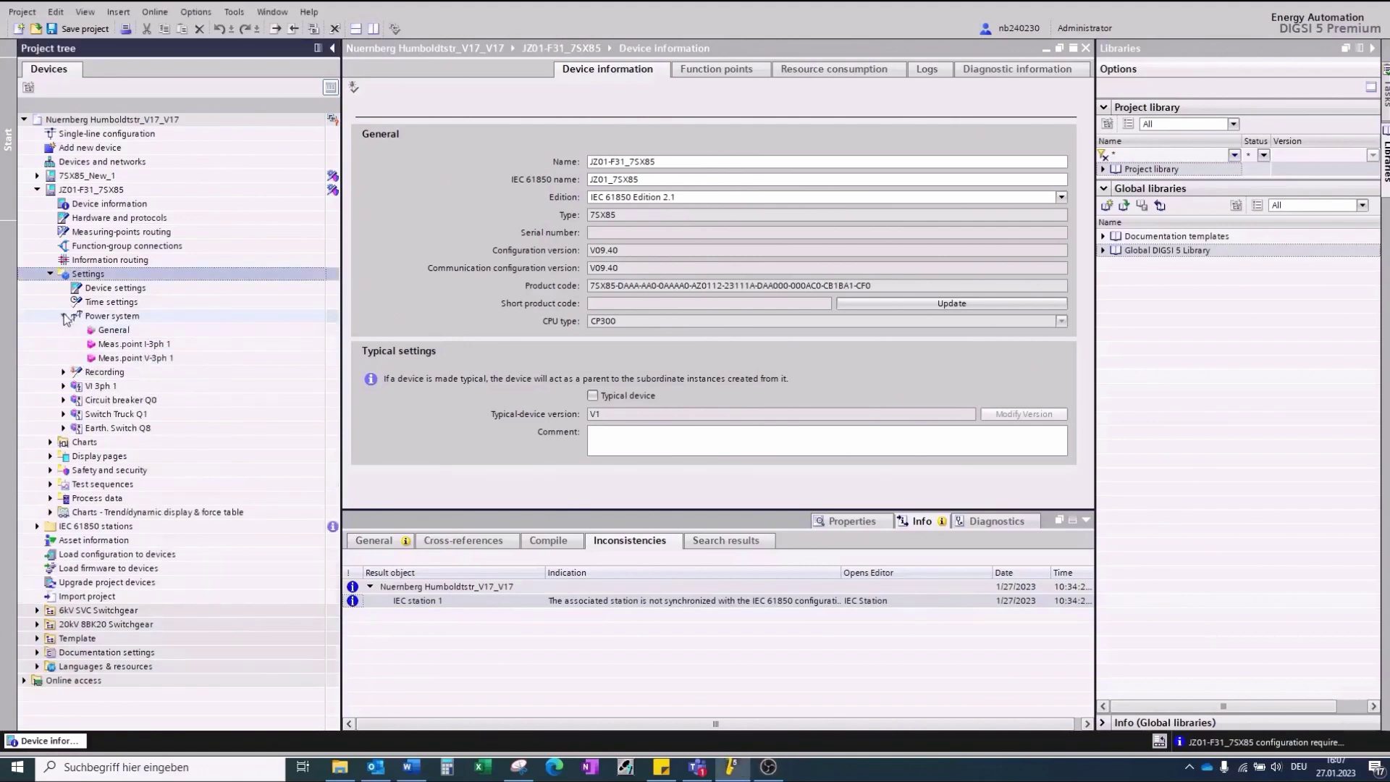
{"action": "left_click", "coordinate": [118, 345]}
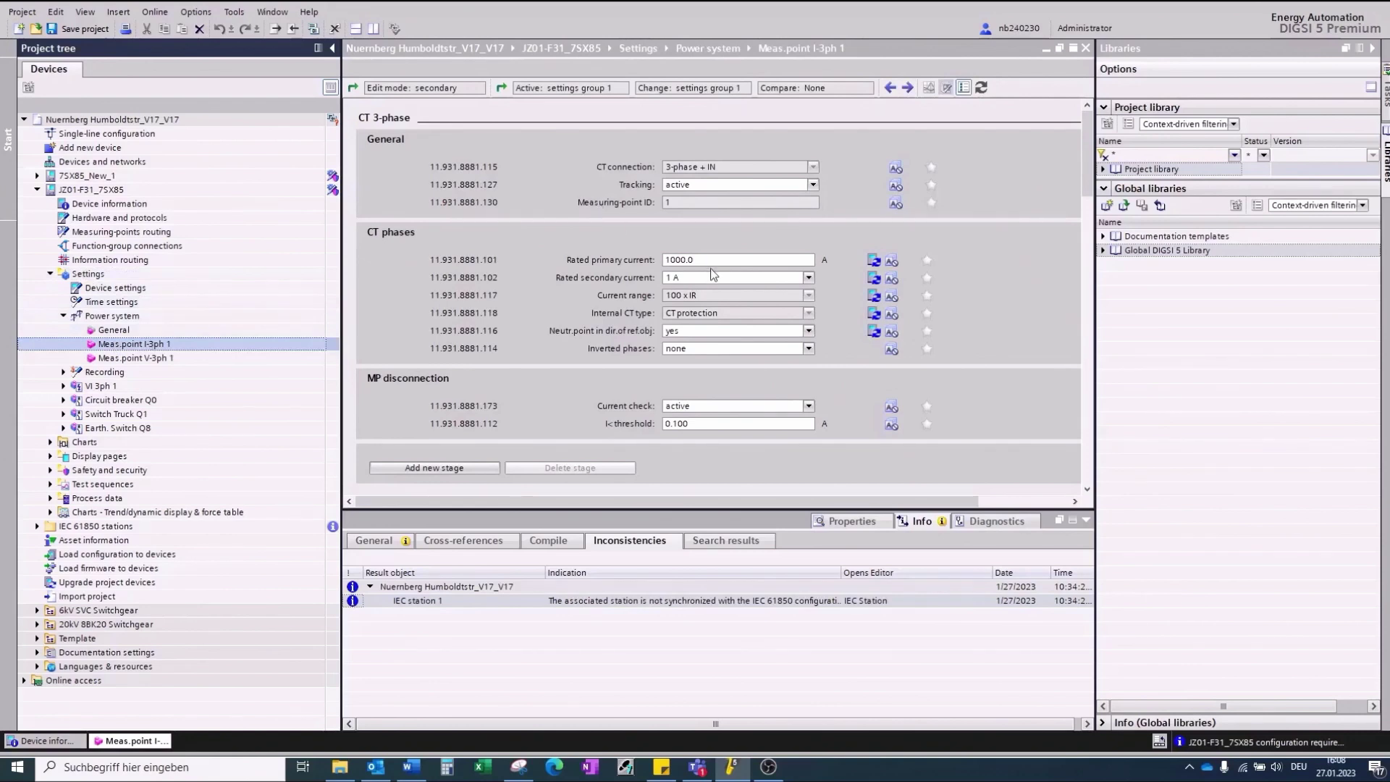
{"action": "left_click", "coordinate": [688, 261]}
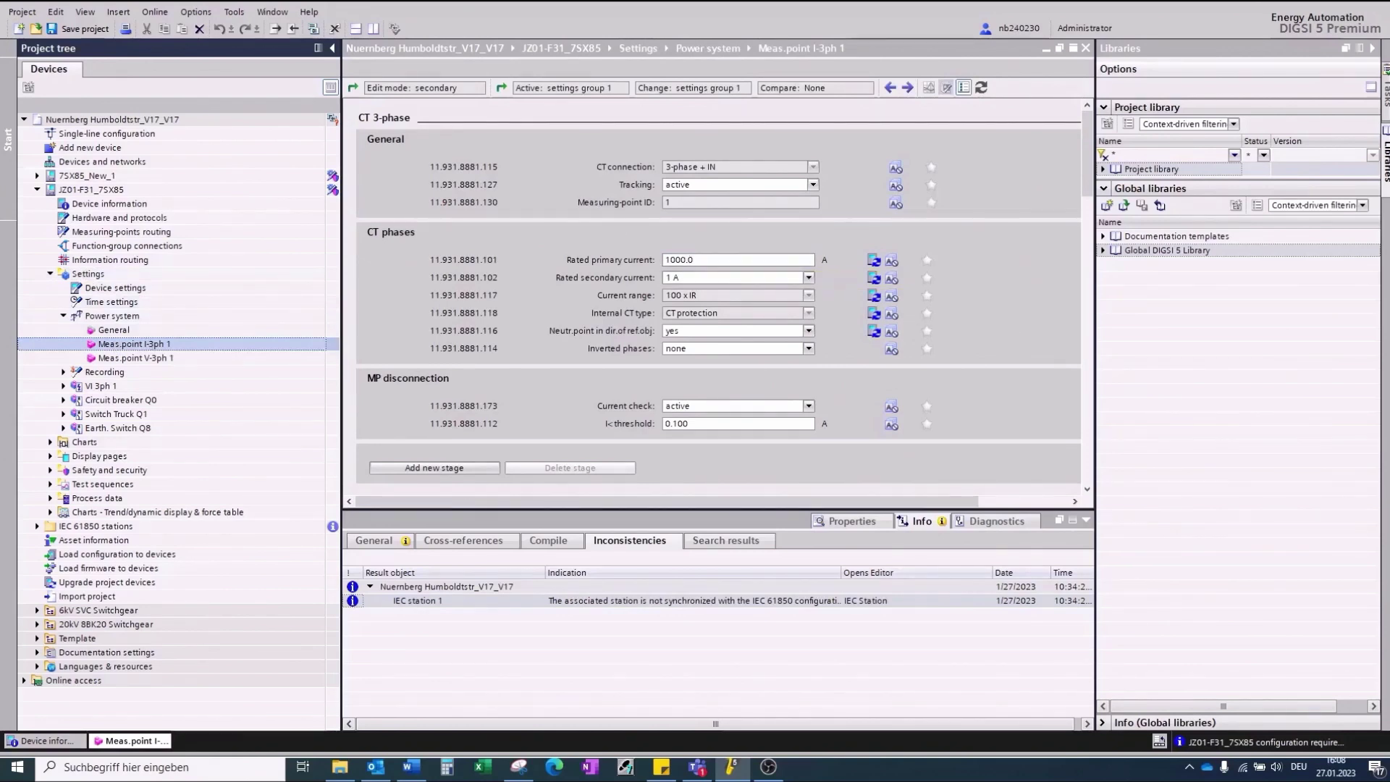
{"action": "type", "text": "300"}
{"action": "key", "text": "Return"}
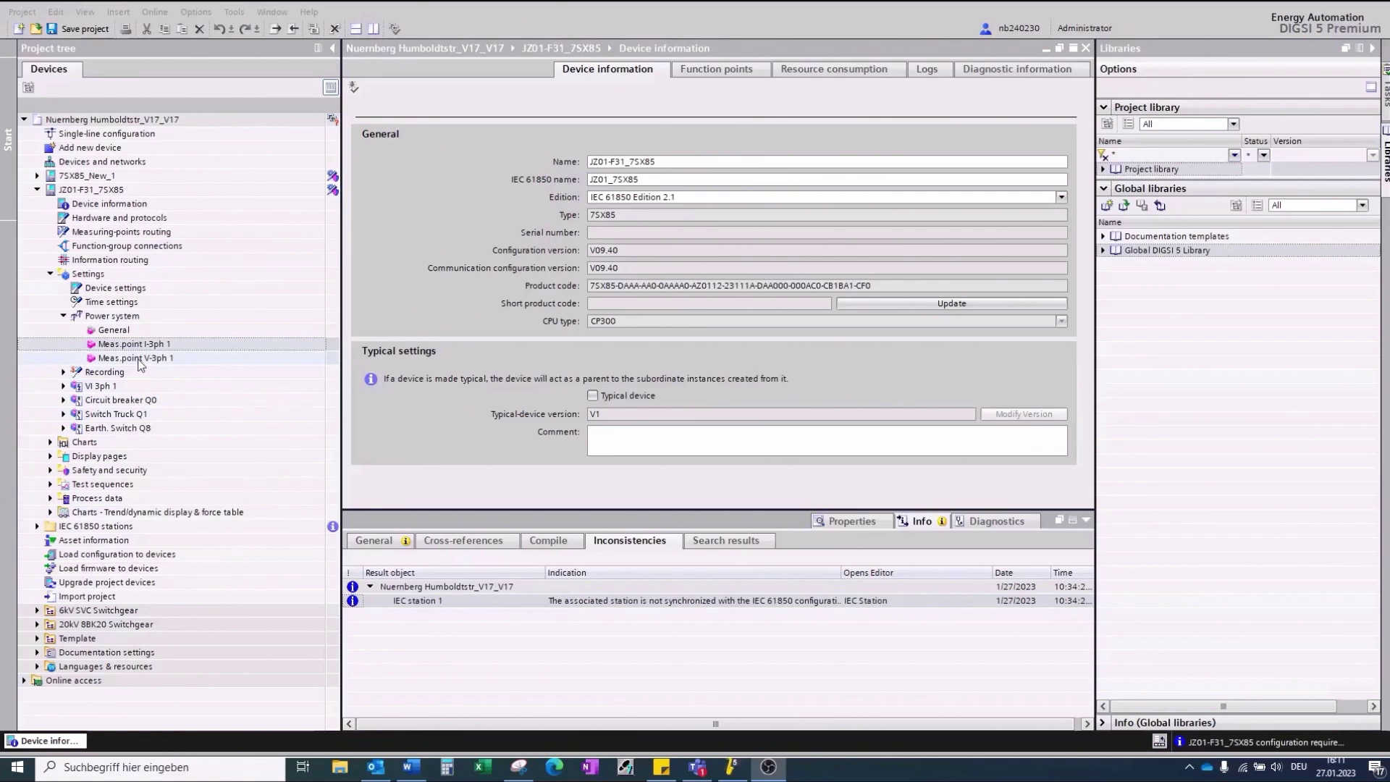
{"action": "double_click", "coordinate": [140, 359]}
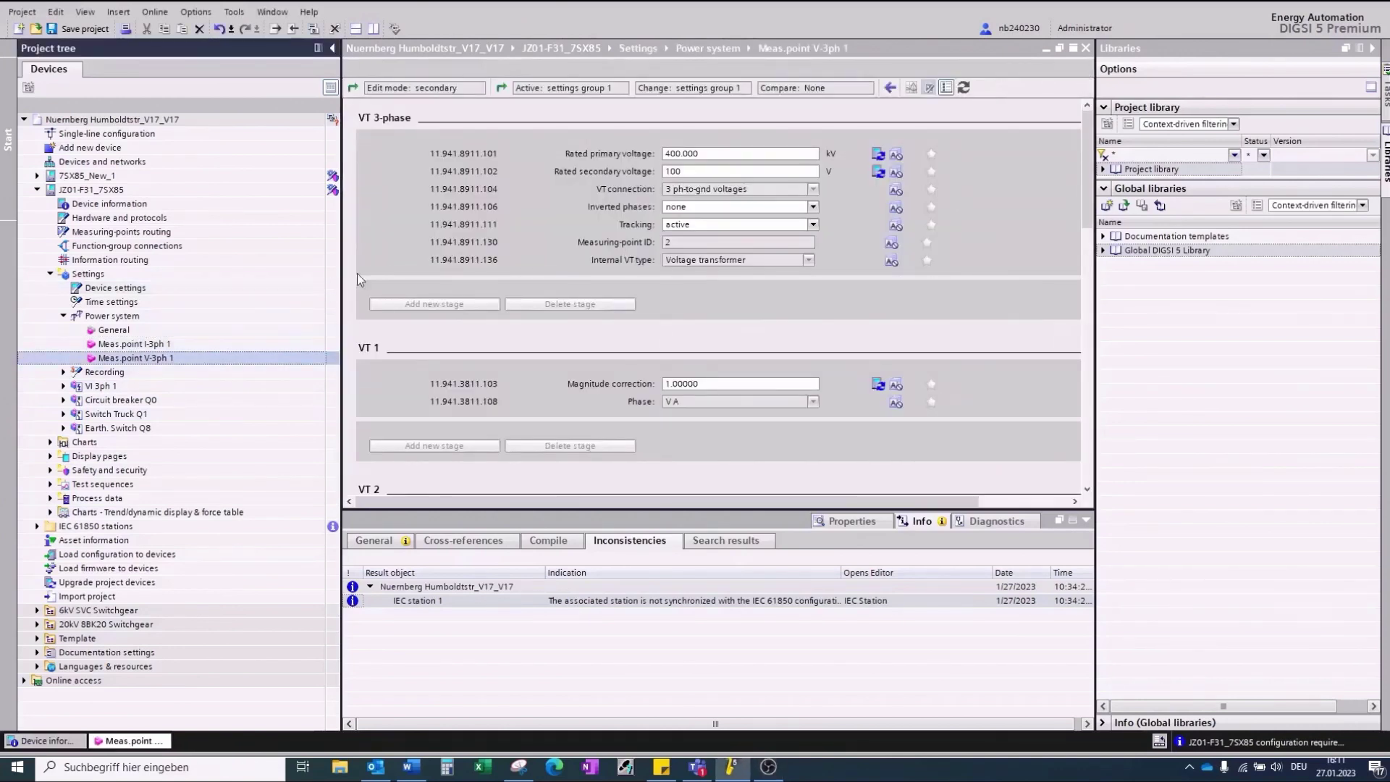
{"action": "left_click", "coordinate": [693, 155]}
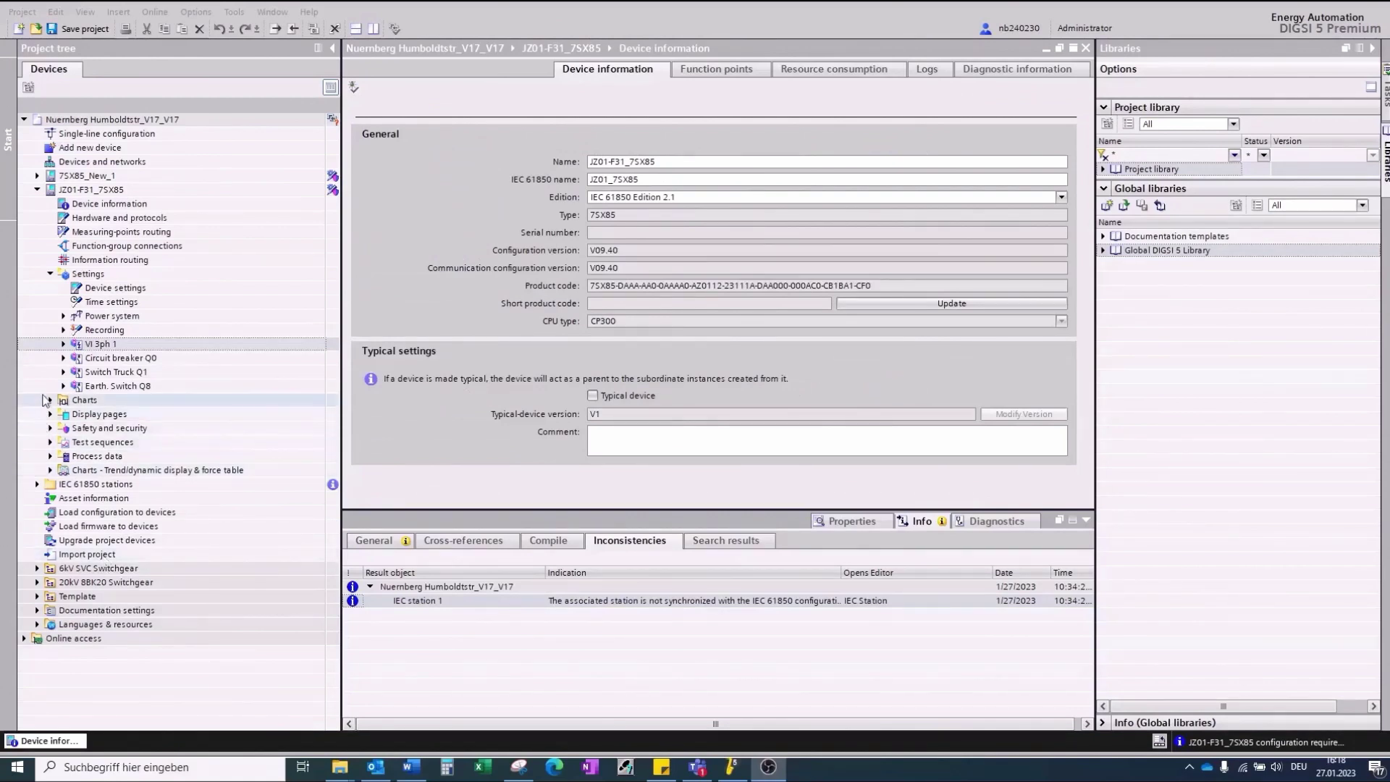
{"action": "left_click", "coordinate": [63, 343]}
{"action": "left_click", "coordinate": [102, 359]}
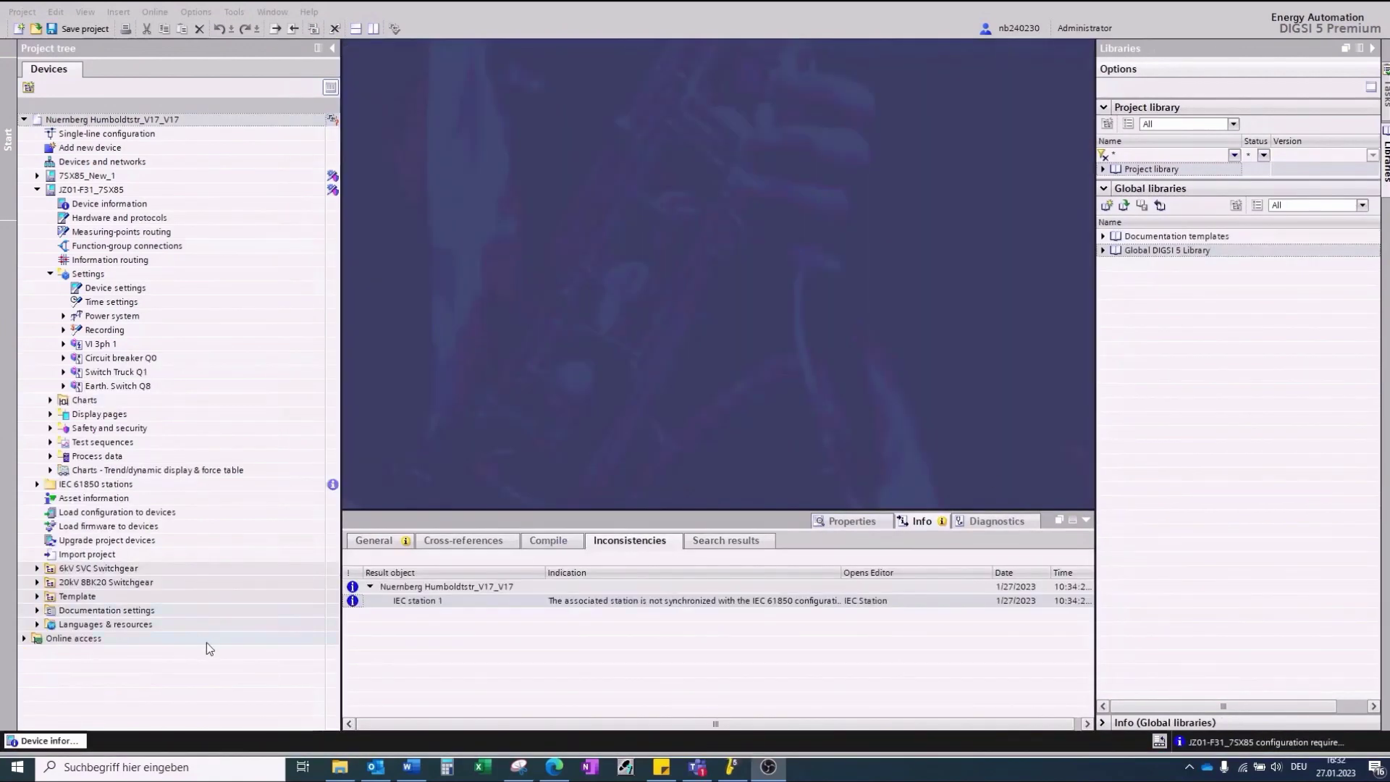
{"action": "left_click", "coordinate": [63, 357]}
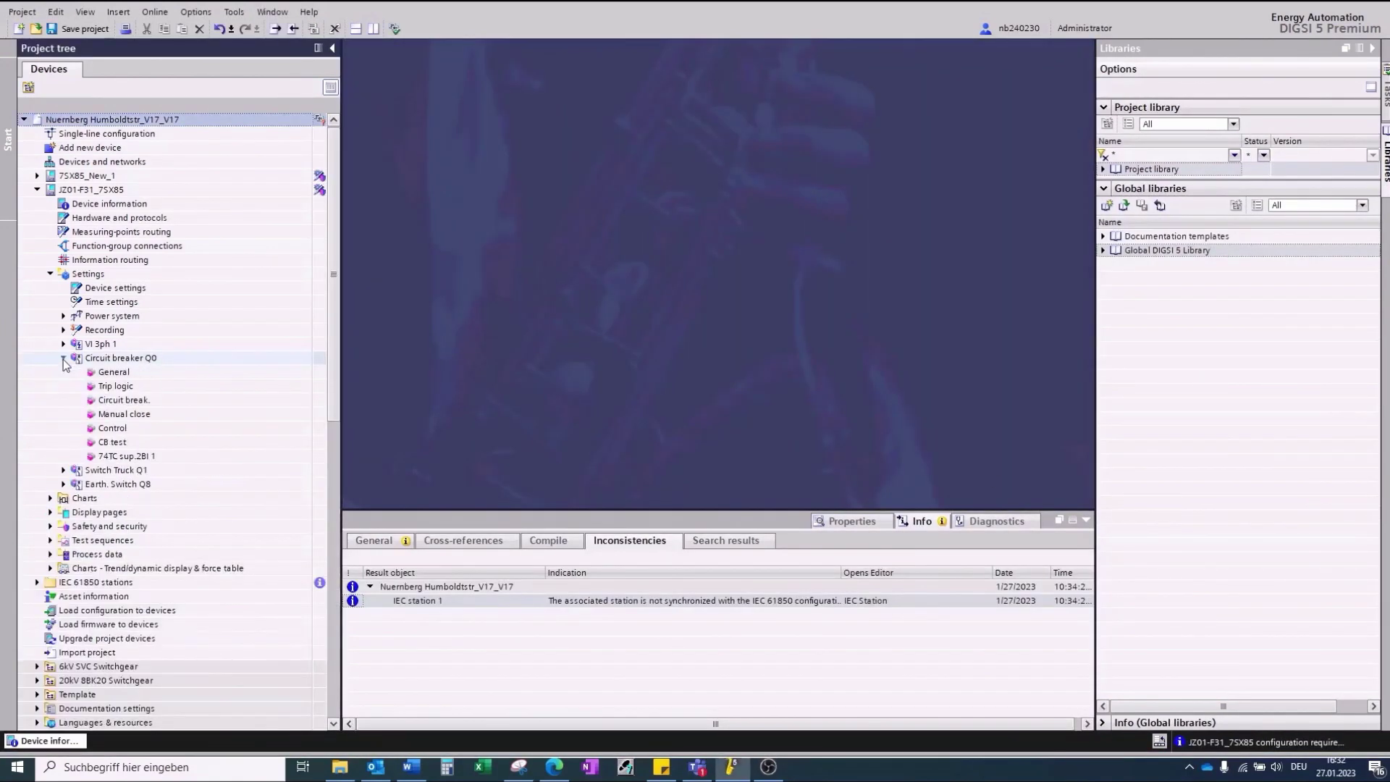
{"action": "double_click", "coordinate": [96, 371]}
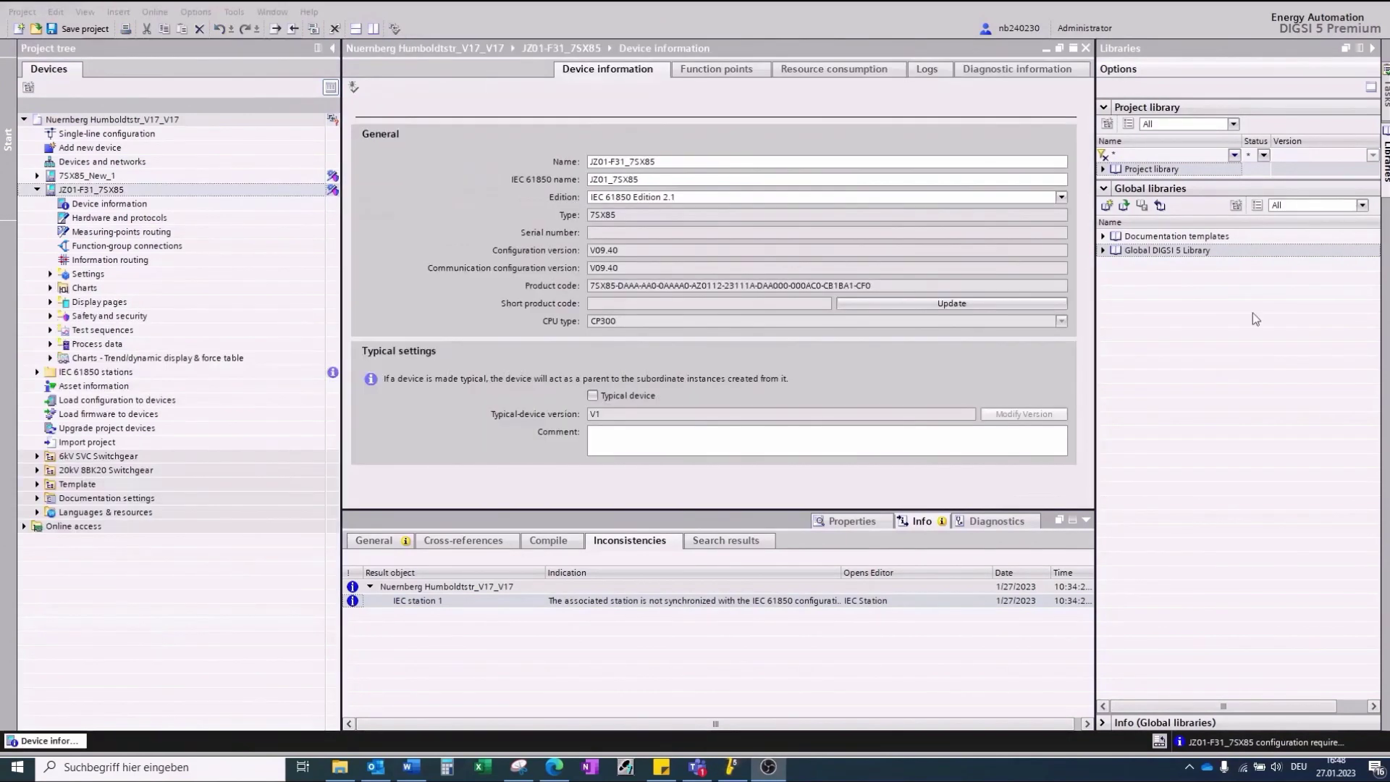
Export JZ01-F31_7SX85 settings as secondary values to Siprotec_JZ01-F31_7SX85.teax, overwriting the old file.
{"action": "right_click", "coordinate": [38, 192]}
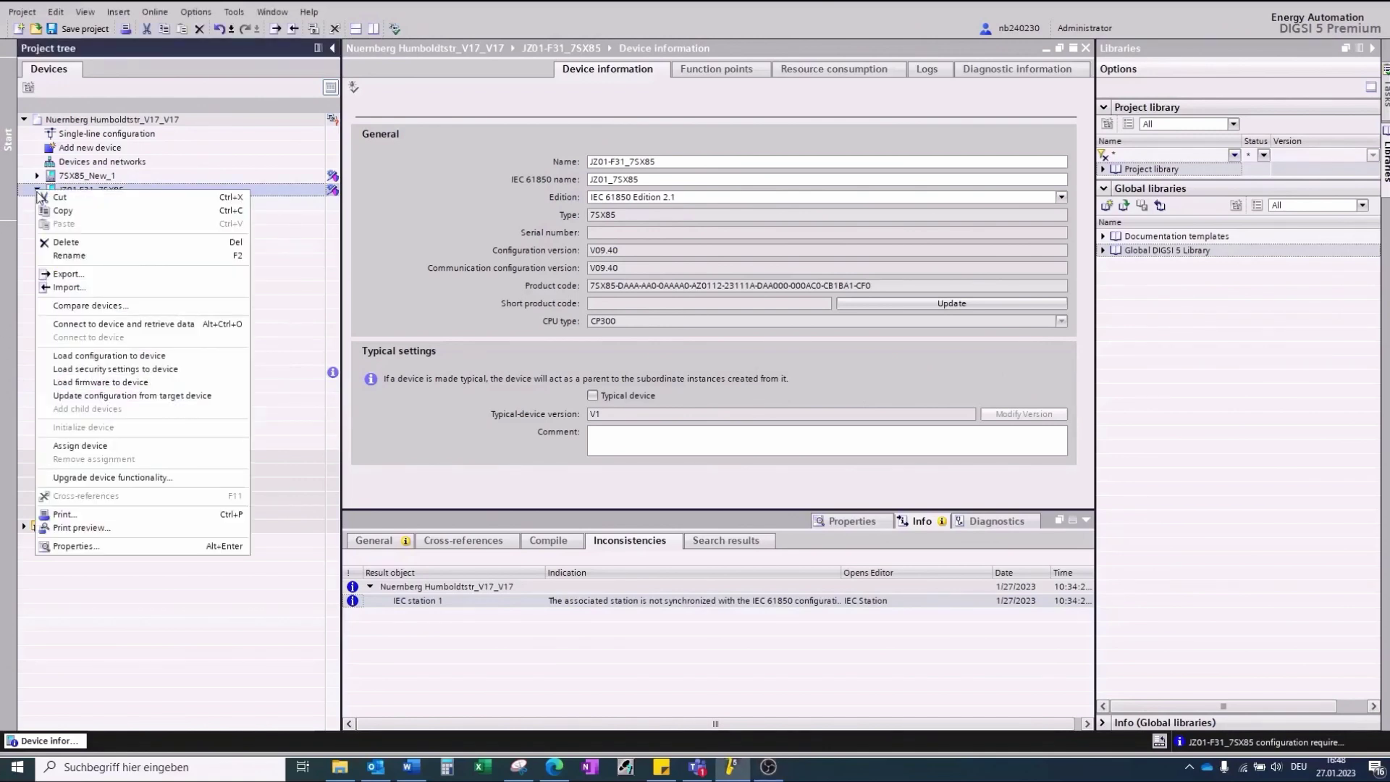
{"action": "left_click", "coordinate": [58, 275]}
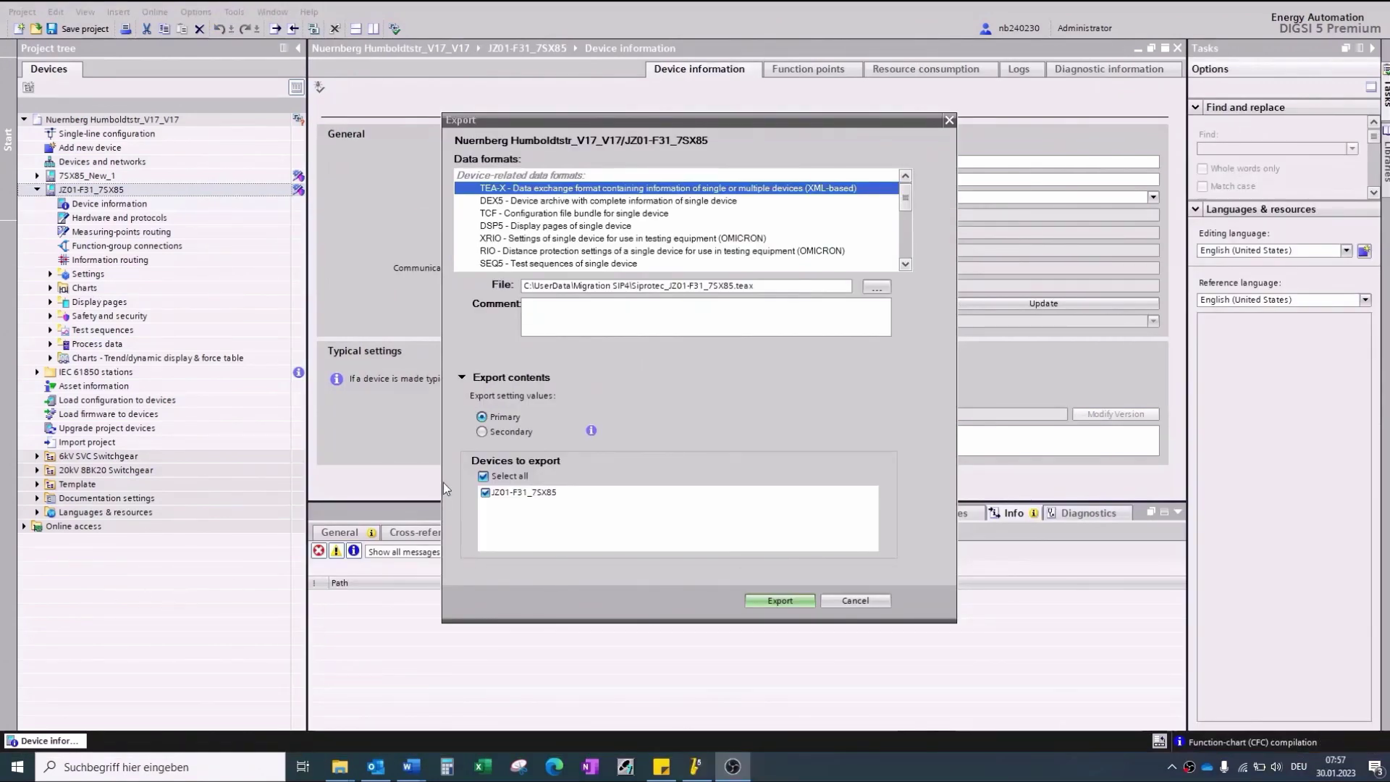
{"action": "left_click", "coordinate": [482, 431]}
{"action": "left_click", "coordinate": [803, 601]}
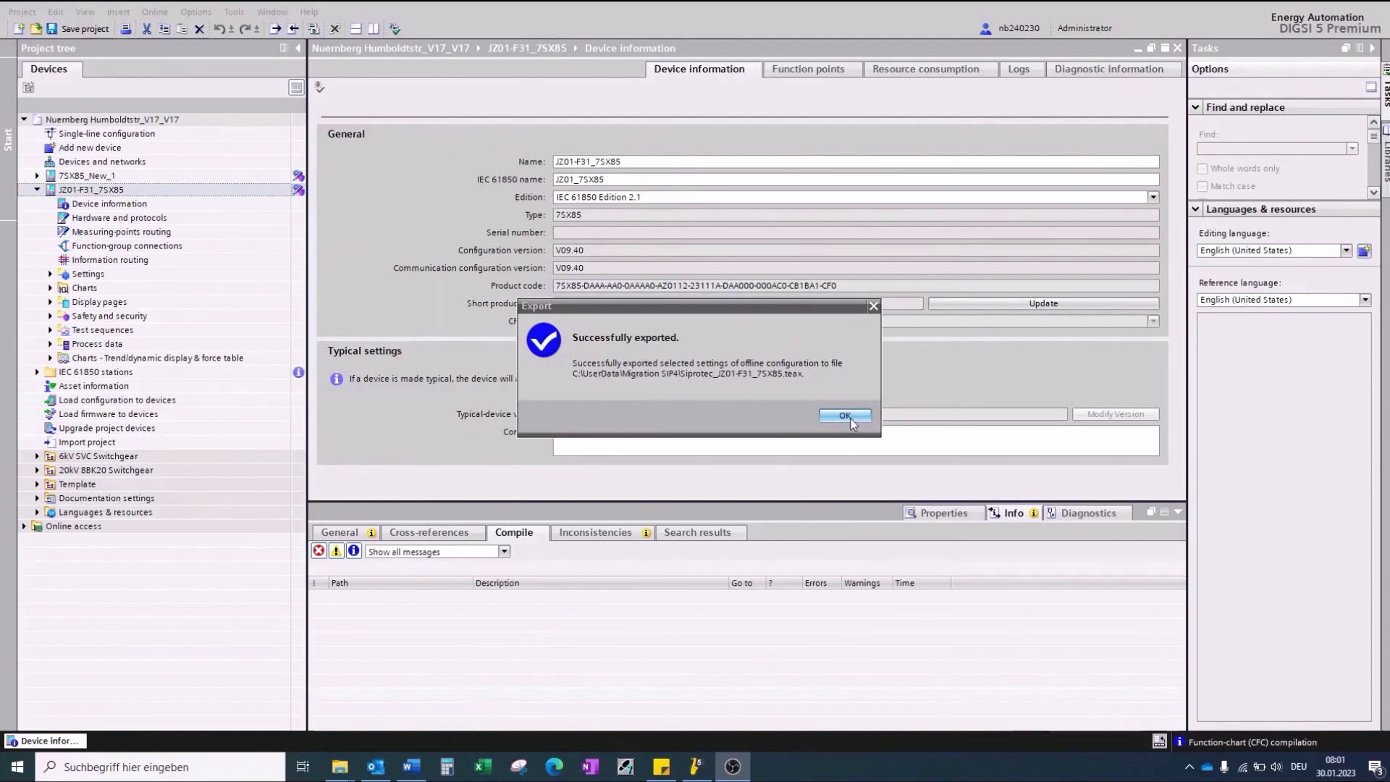
{"action": "left_click", "coordinate": [841, 415]}
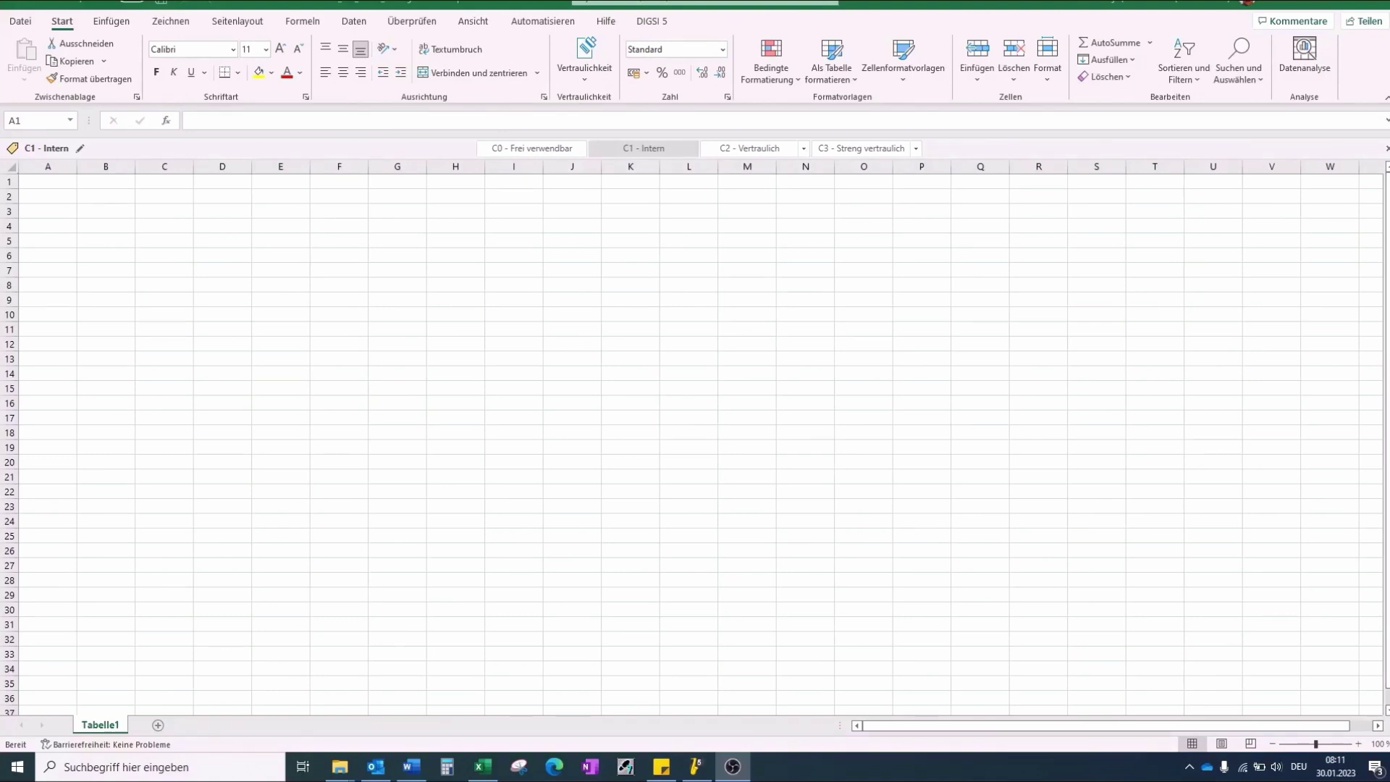
Import the JZ01-F31_7SX85 device settings from the exported .teax file into a new Excel sheet.
{"action": "left_click", "coordinate": [655, 26]}
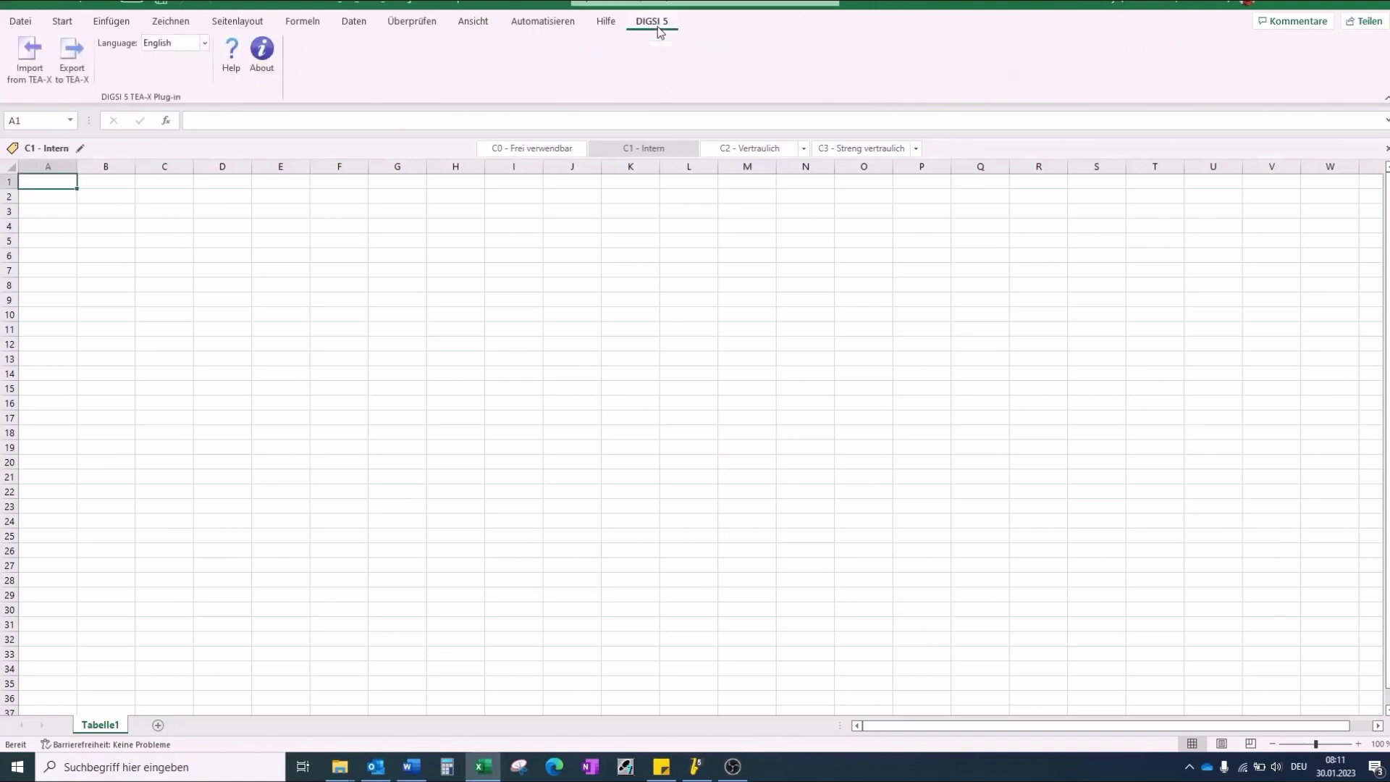
{"action": "left_click", "coordinate": [29, 50]}
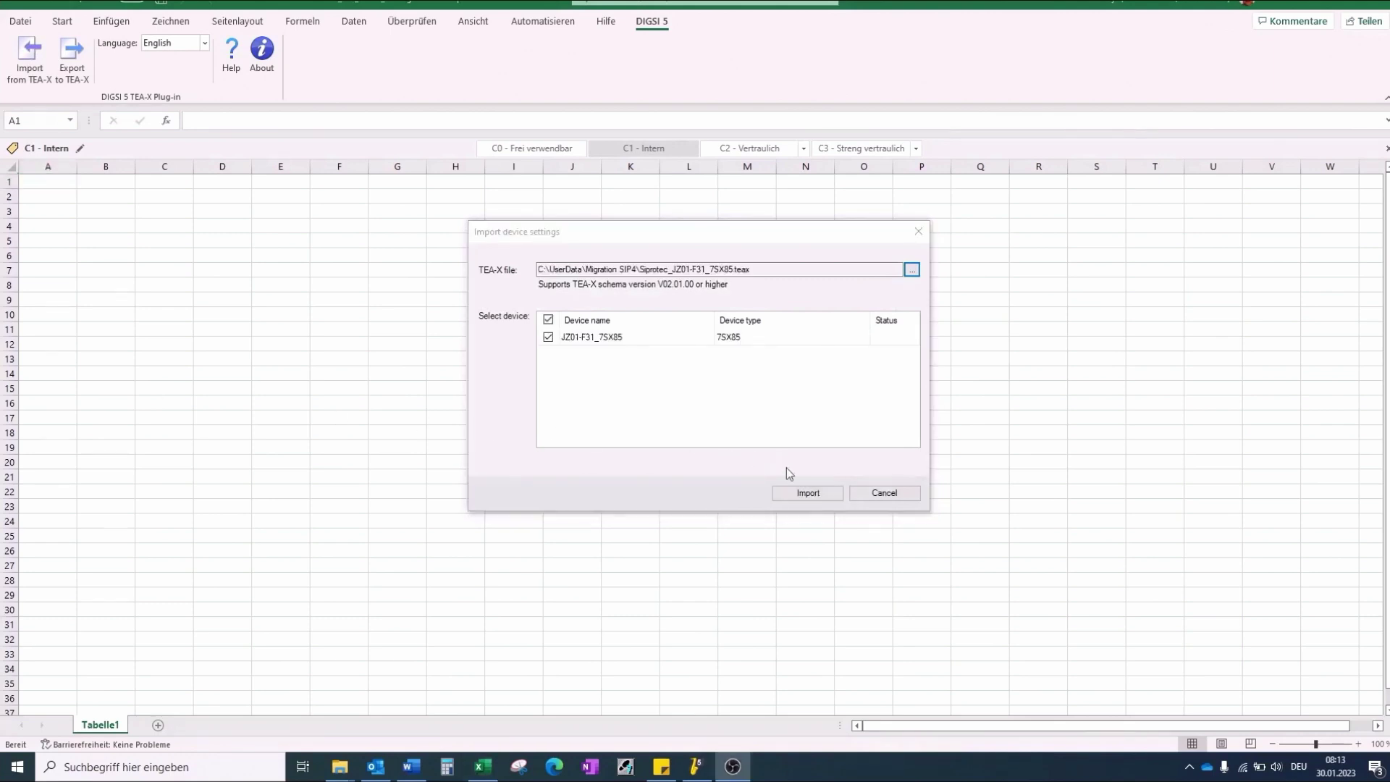
{"action": "left_click", "coordinate": [798, 491]}
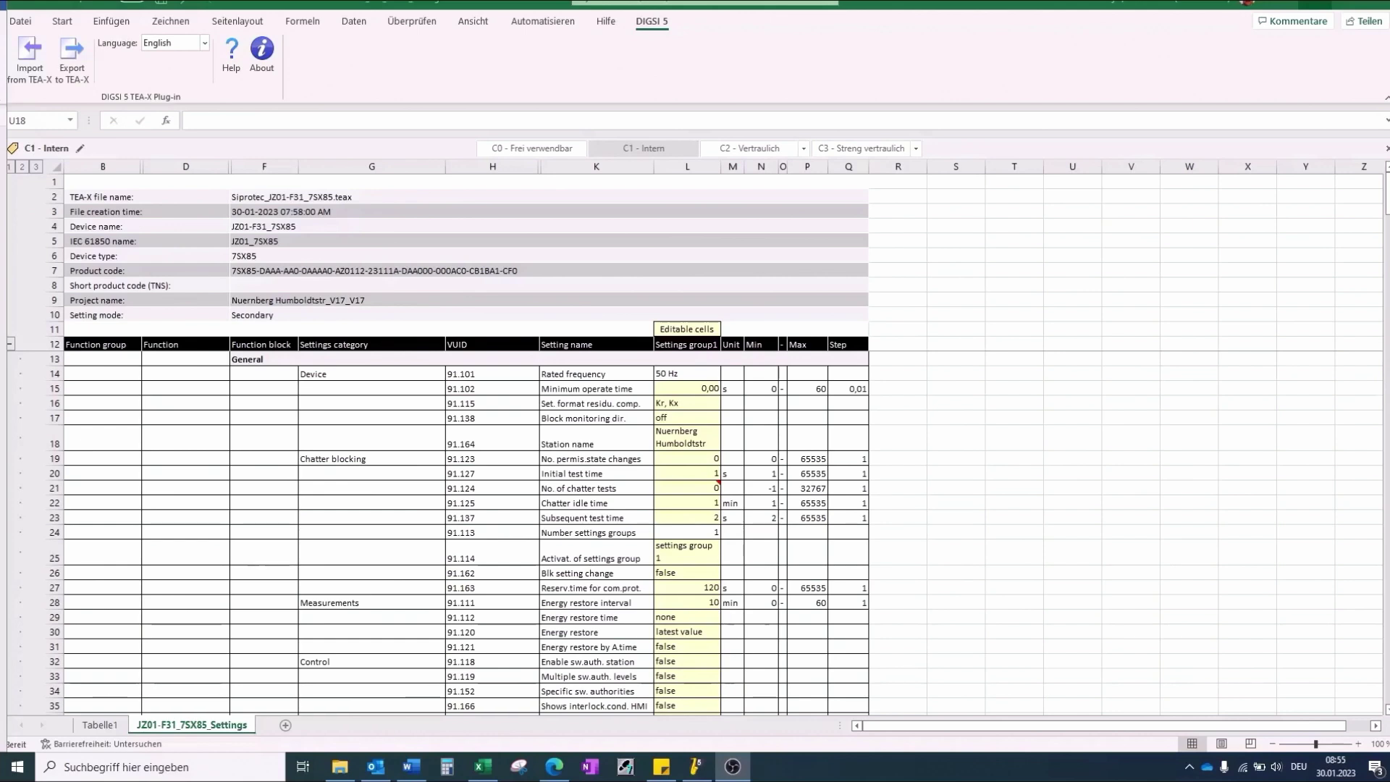
Return to the JZ01-F31_7SX85_Settings workbook and scroll through the Settings group1 values.
{"action": "key", "text": "alt+Tab"}
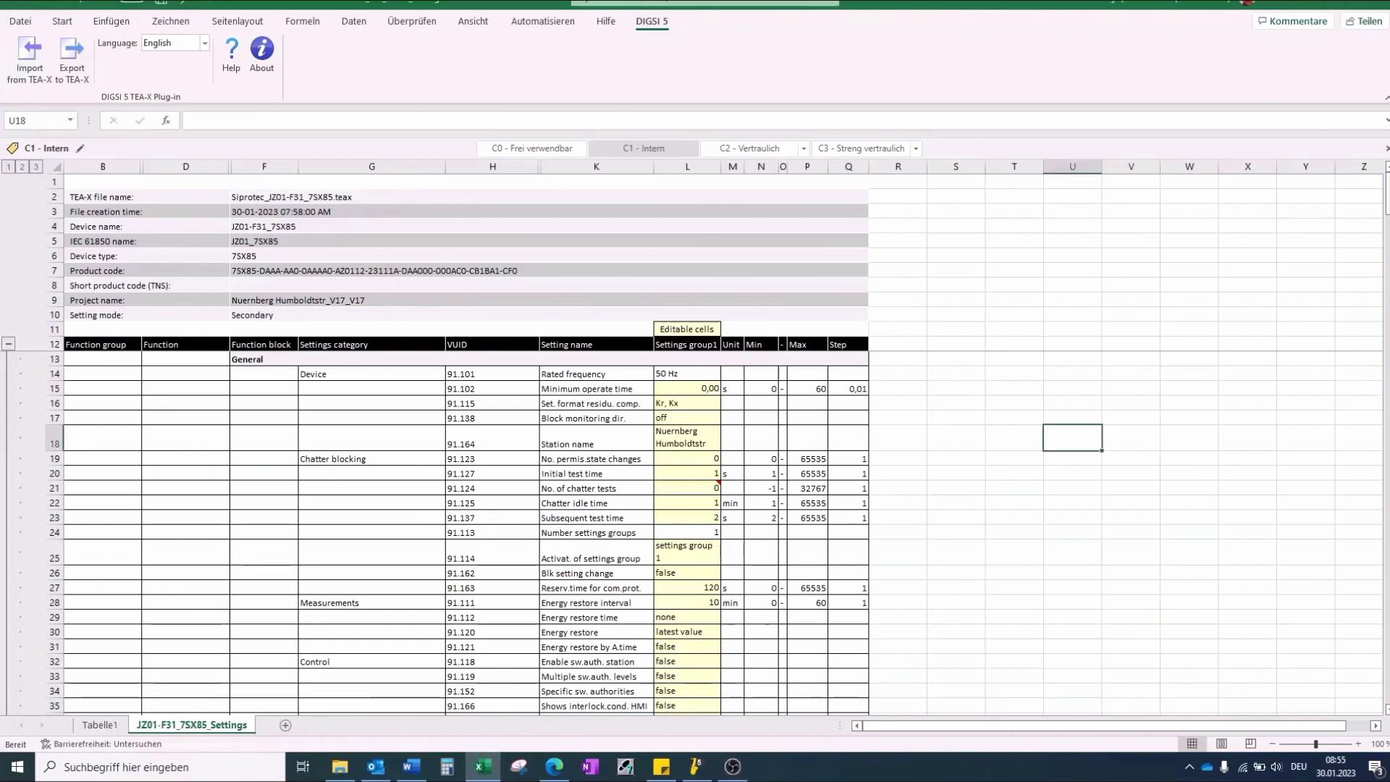
{"action": "left_click_drag", "start_coordinate": [1386, 194], "coordinate": [1386, 595]}
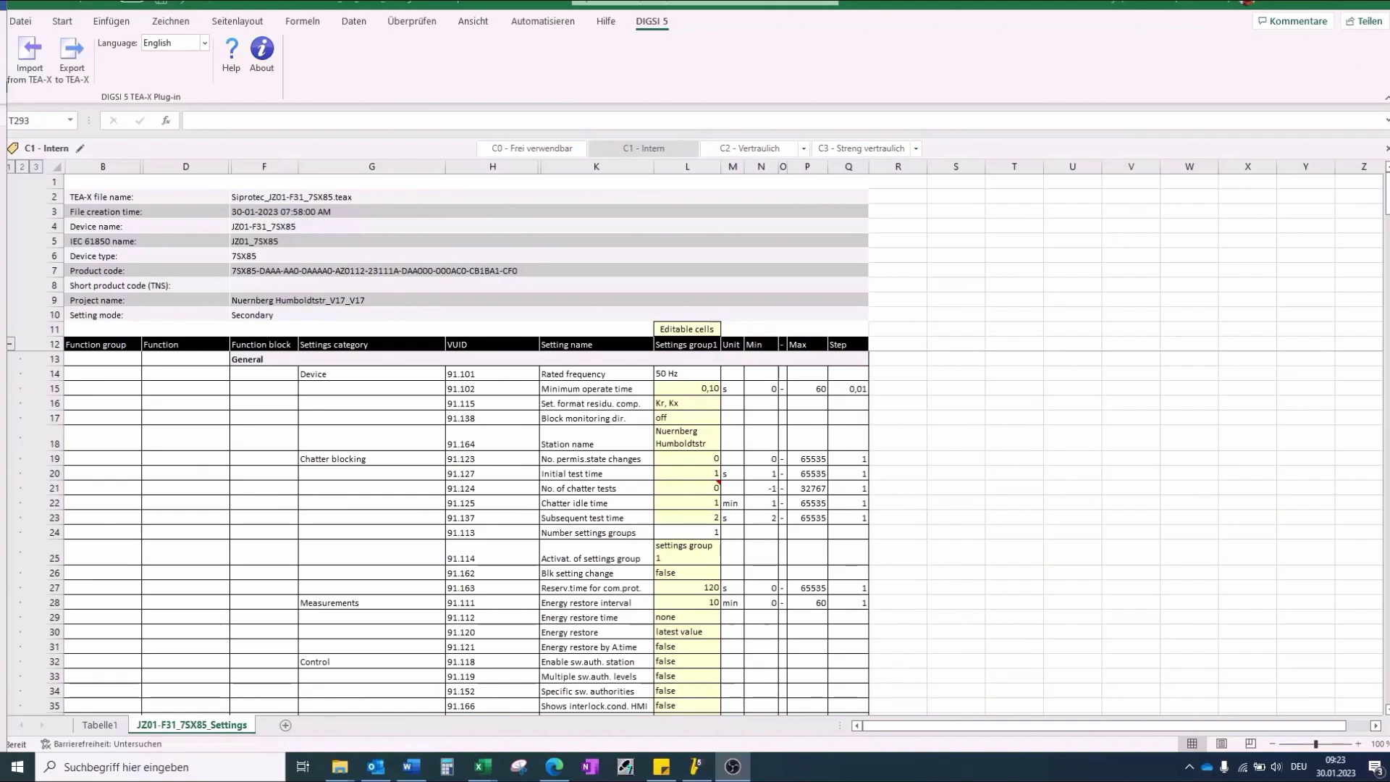
Export the edited JZ01-F31_7SX85 settings to Siprotec_JZ01-F31_7SX85.teax and acknowledge the success message.
{"action": "left_click", "coordinate": [69, 57]}
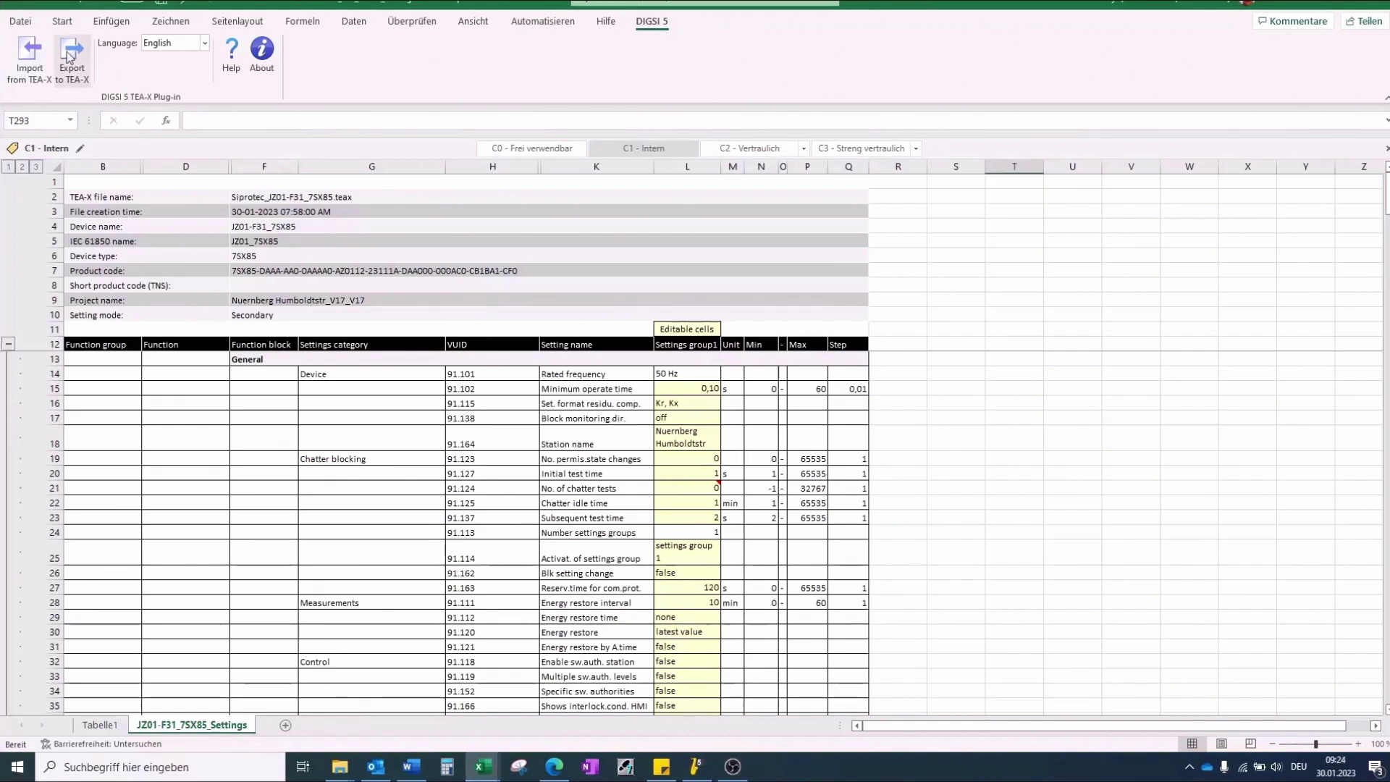
{"action": "left_click", "coordinate": [70, 57]}
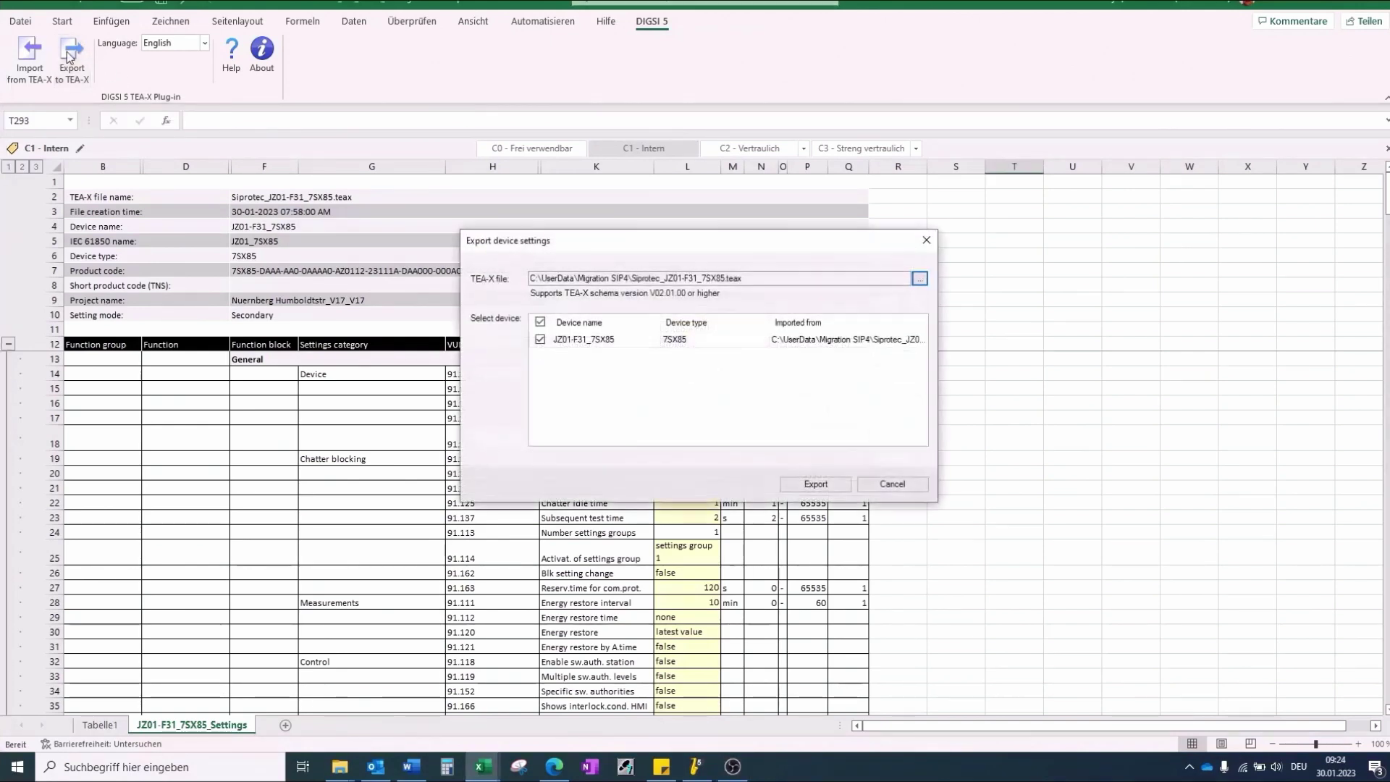
{"action": "left_click", "coordinate": [816, 484]}
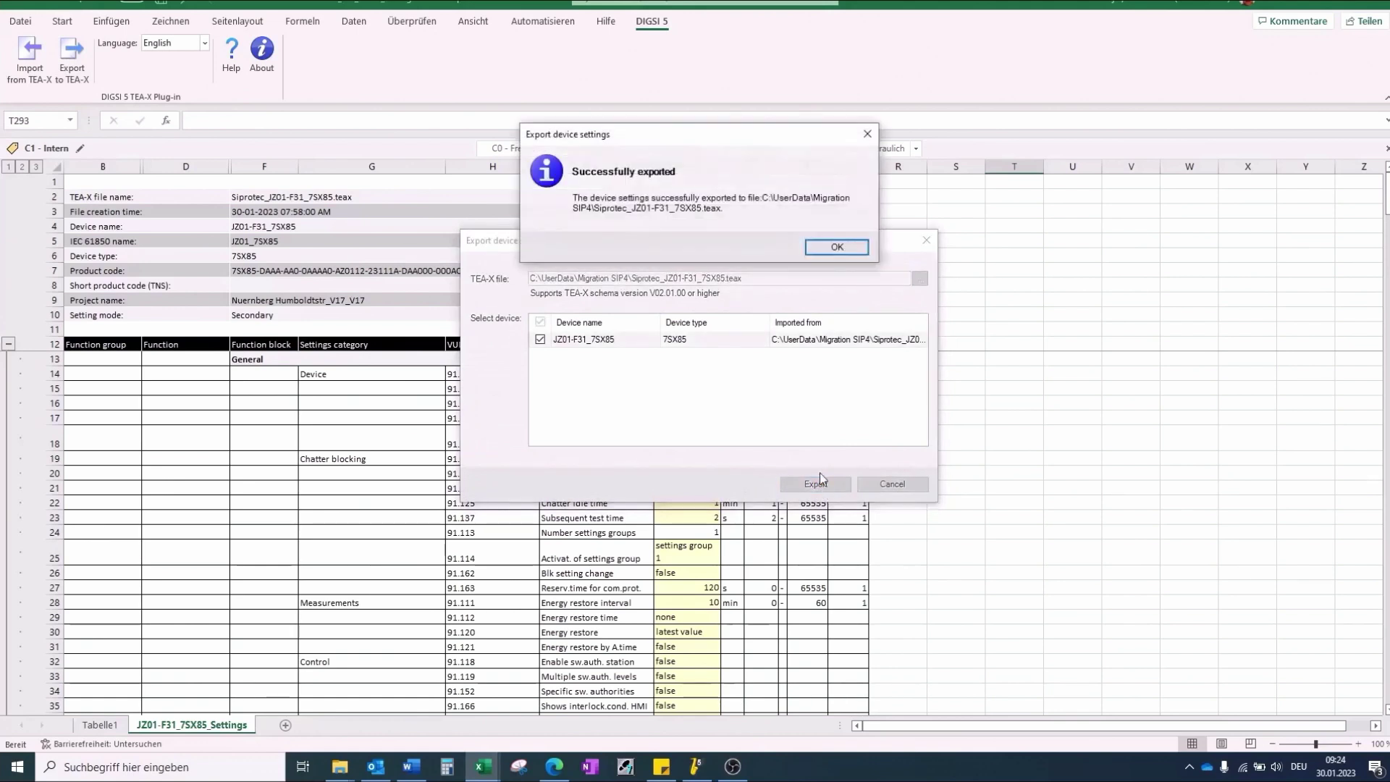
{"action": "left_click", "coordinate": [834, 247]}
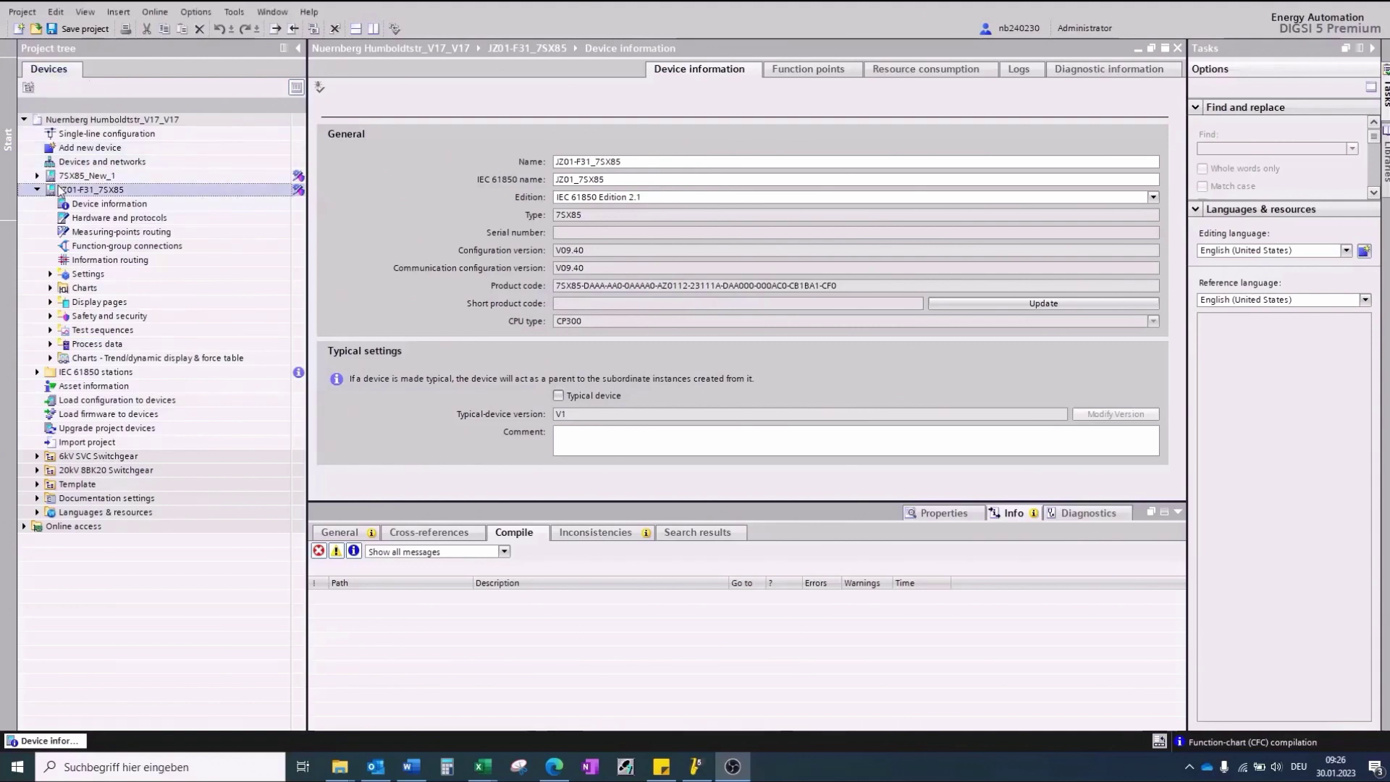
Import Siprotec_JZ01-F31_7SX85.teax into JZ01-F31_7SX85 and close the warnings report.
{"action": "right_click", "coordinate": [61, 189]}
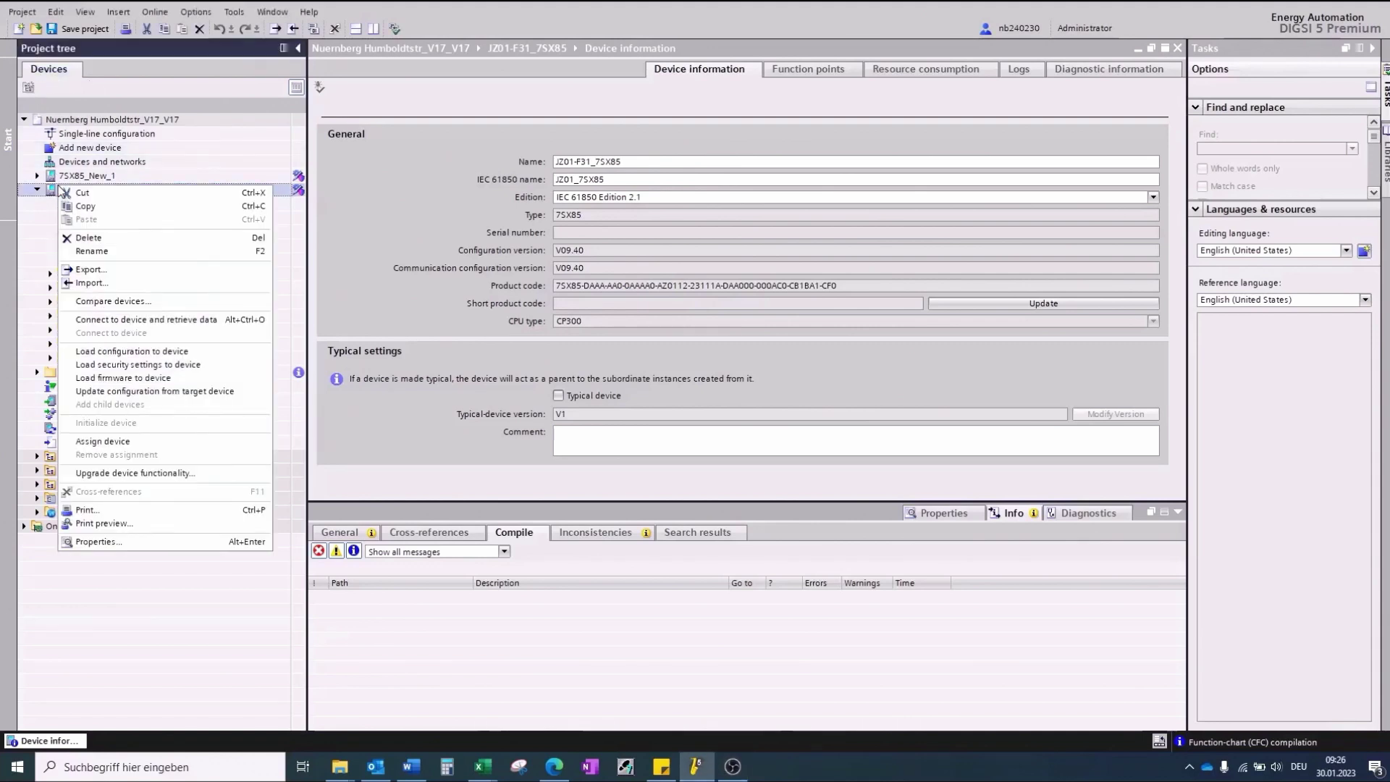
{"action": "left_click", "coordinate": [81, 283]}
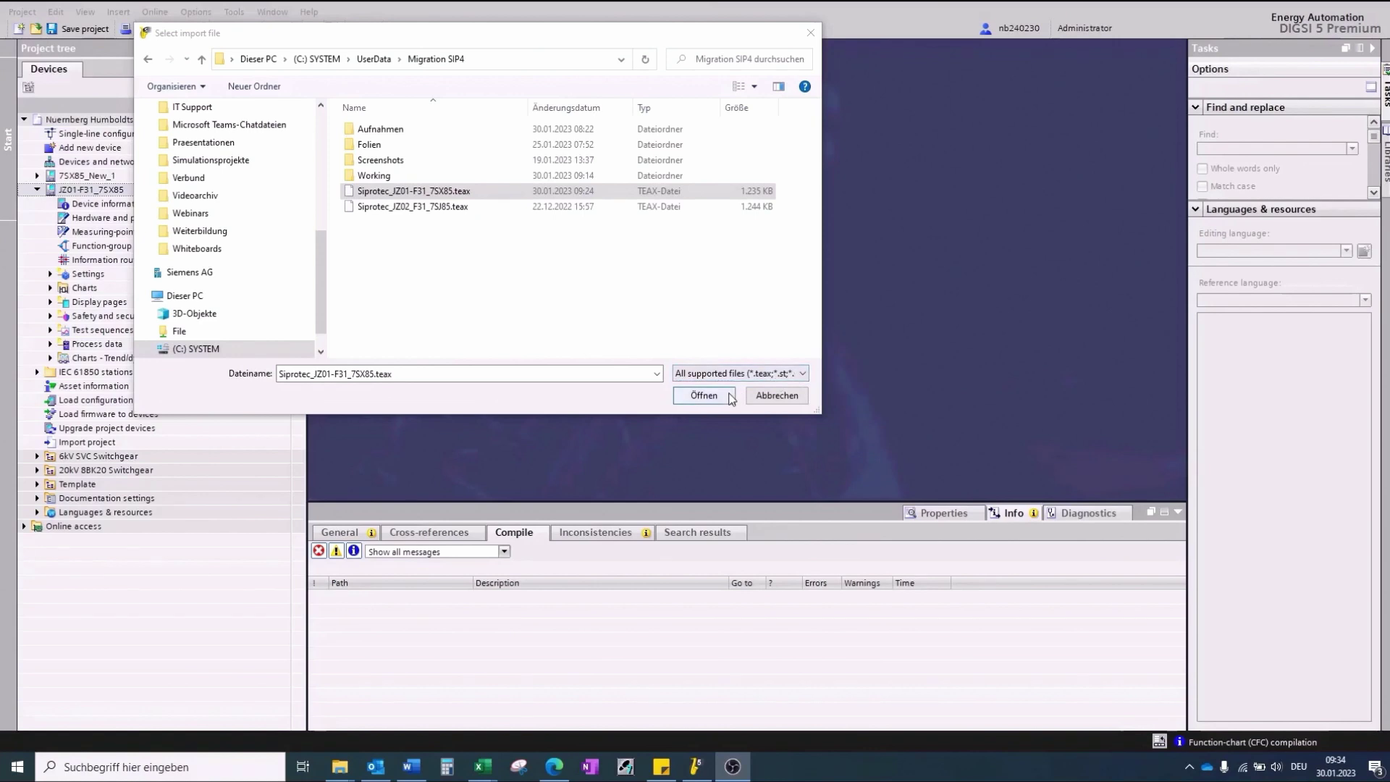
{"action": "left_click", "coordinate": [703, 395]}
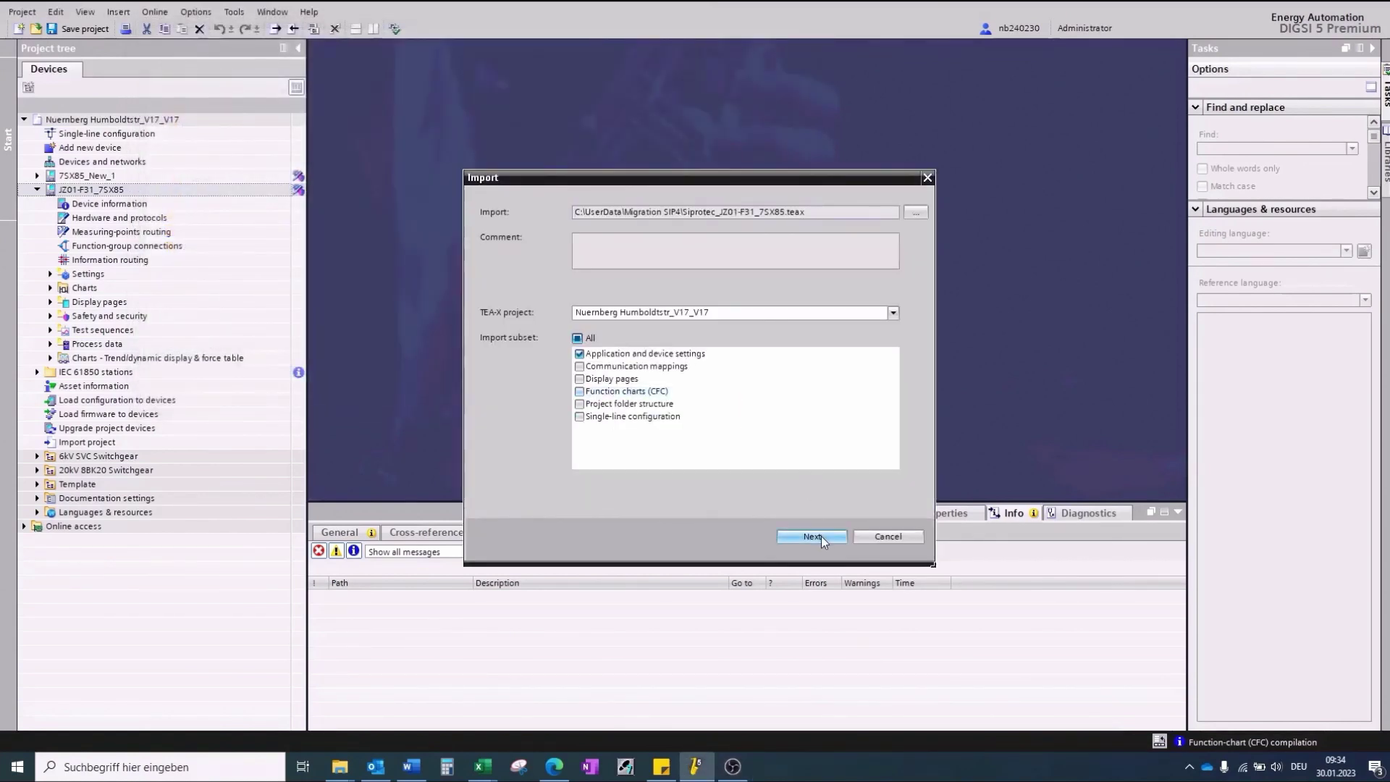
{"action": "left_click", "coordinate": [812, 536]}
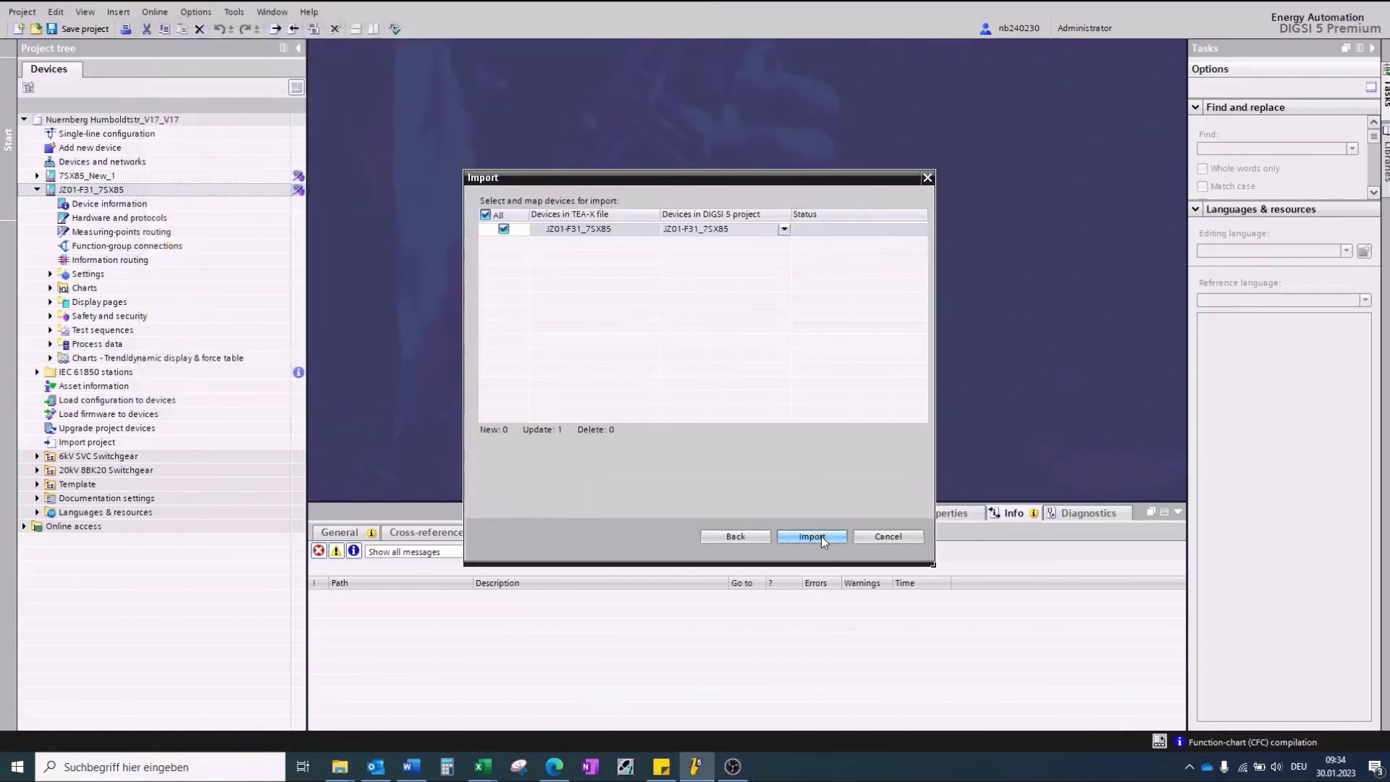
{"action": "left_click", "coordinate": [821, 535]}
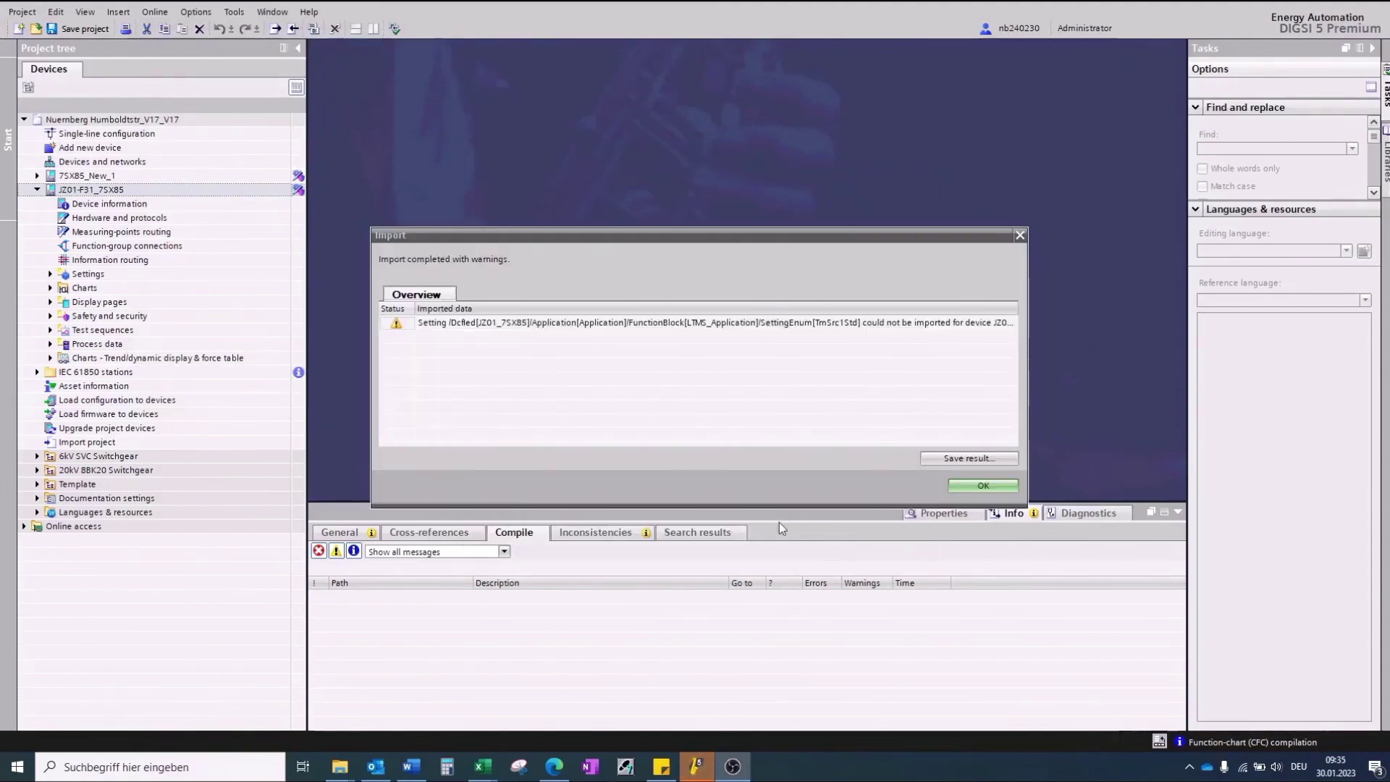
{"action": "left_click", "coordinate": [986, 486]}
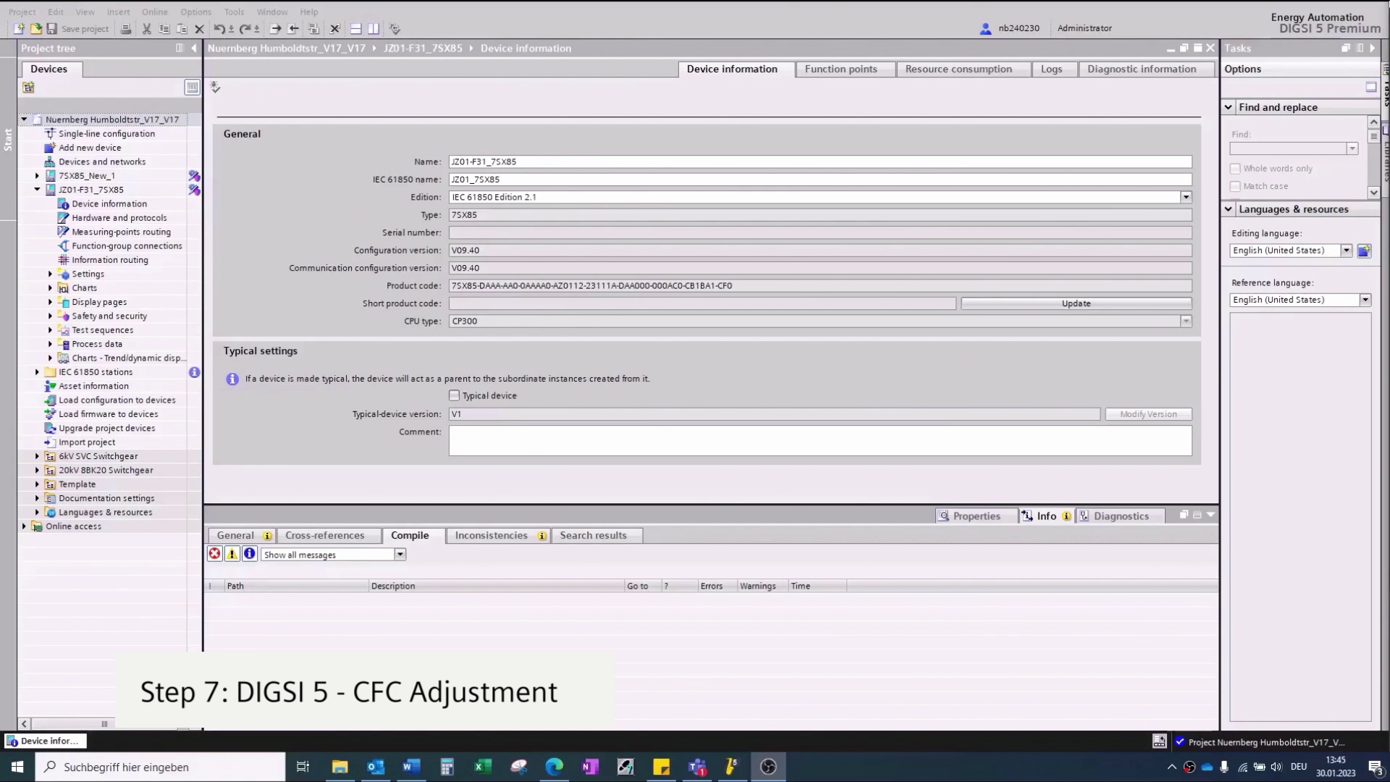
Expand the device's CFC charts and open the Group warning chart.
{"action": "left_click", "coordinate": [50, 288]}
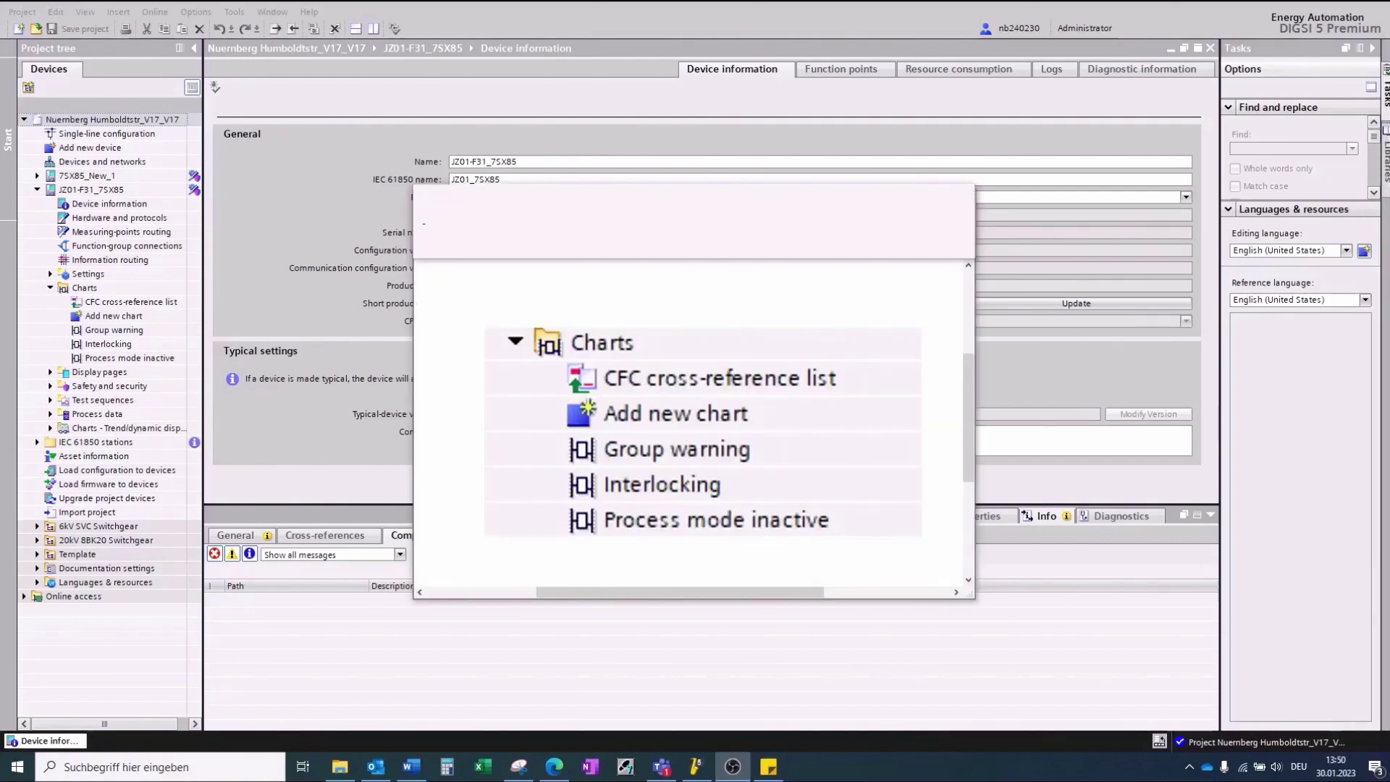
{"action": "double_click", "coordinate": [114, 329]}
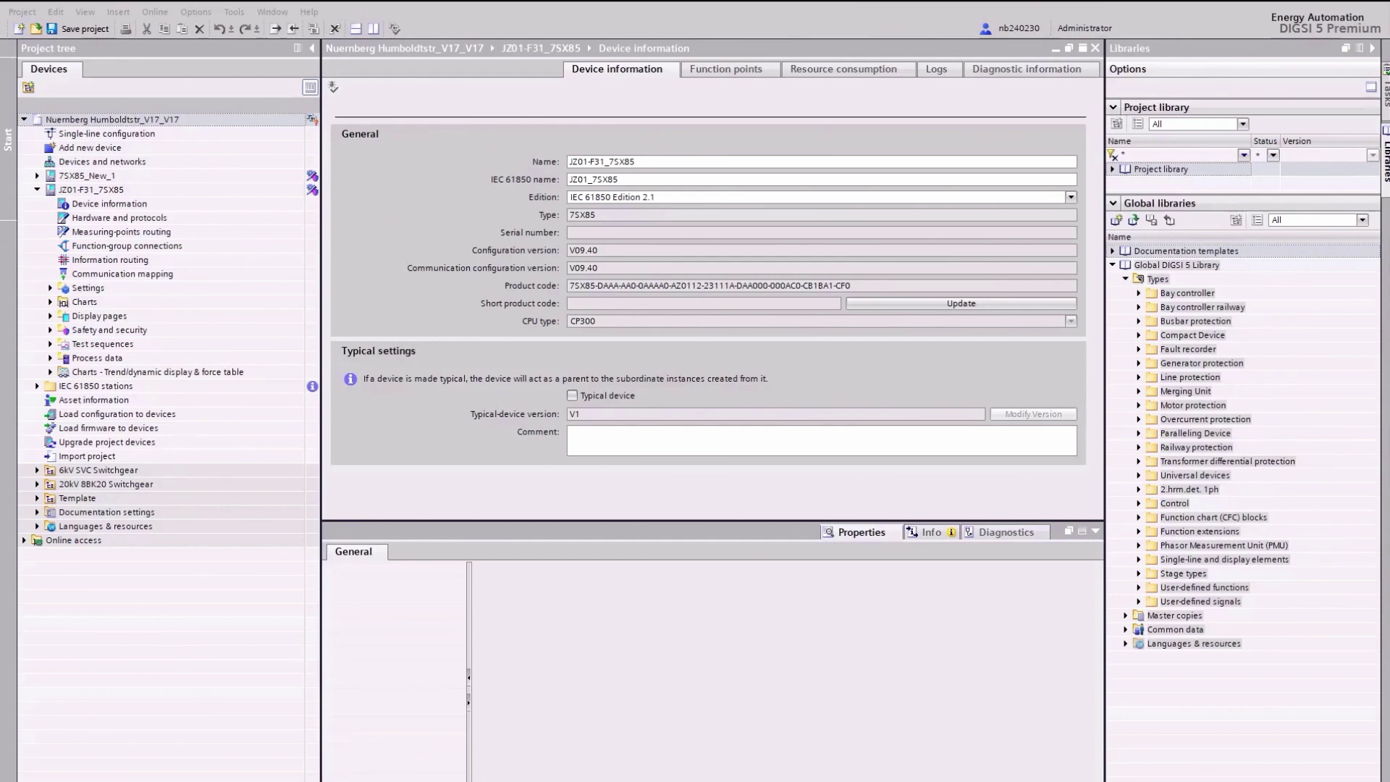
In Hardware and protocols, give USART-AD-1FO protocol IEC60870-5-103 with mapping Universal 4I, 4V.
{"action": "left_click", "coordinate": [68, 220]}
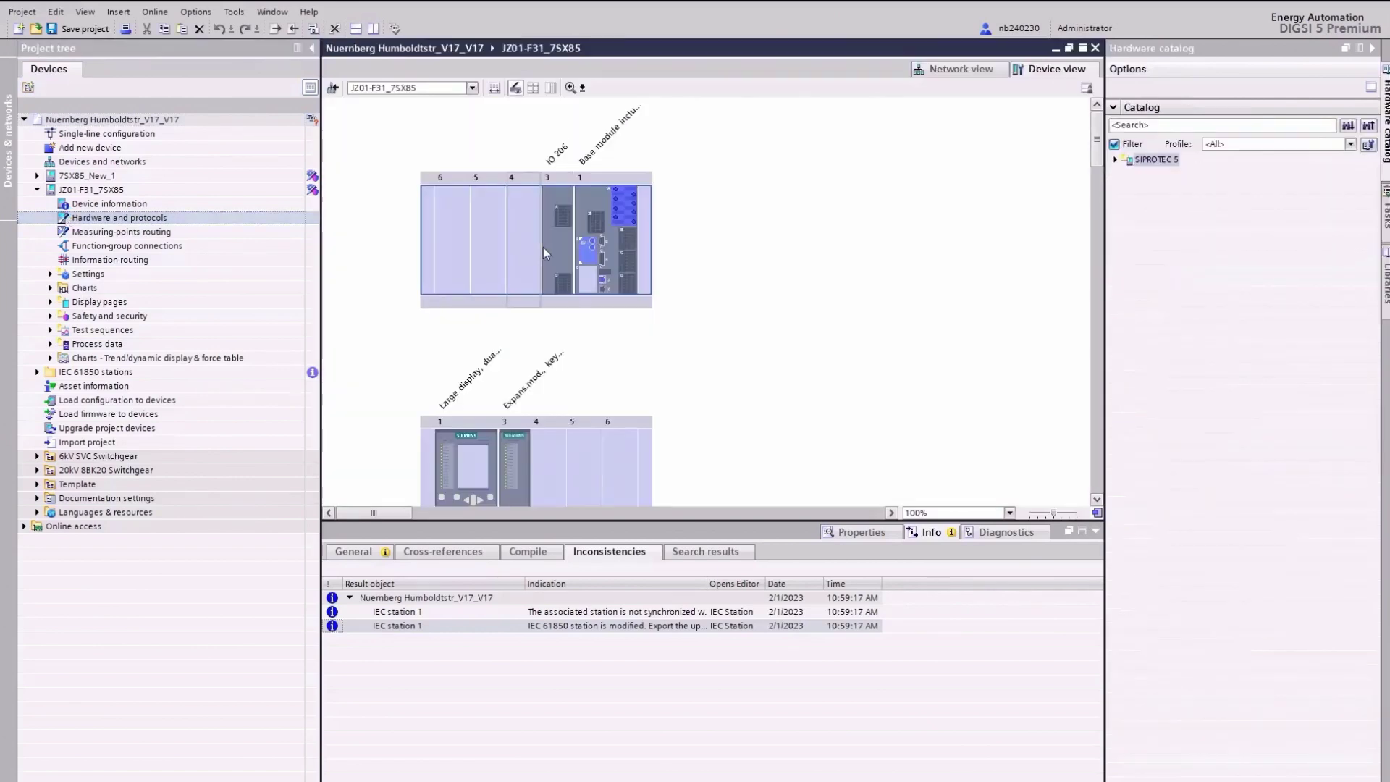
{"action": "double_click", "coordinate": [586, 254]}
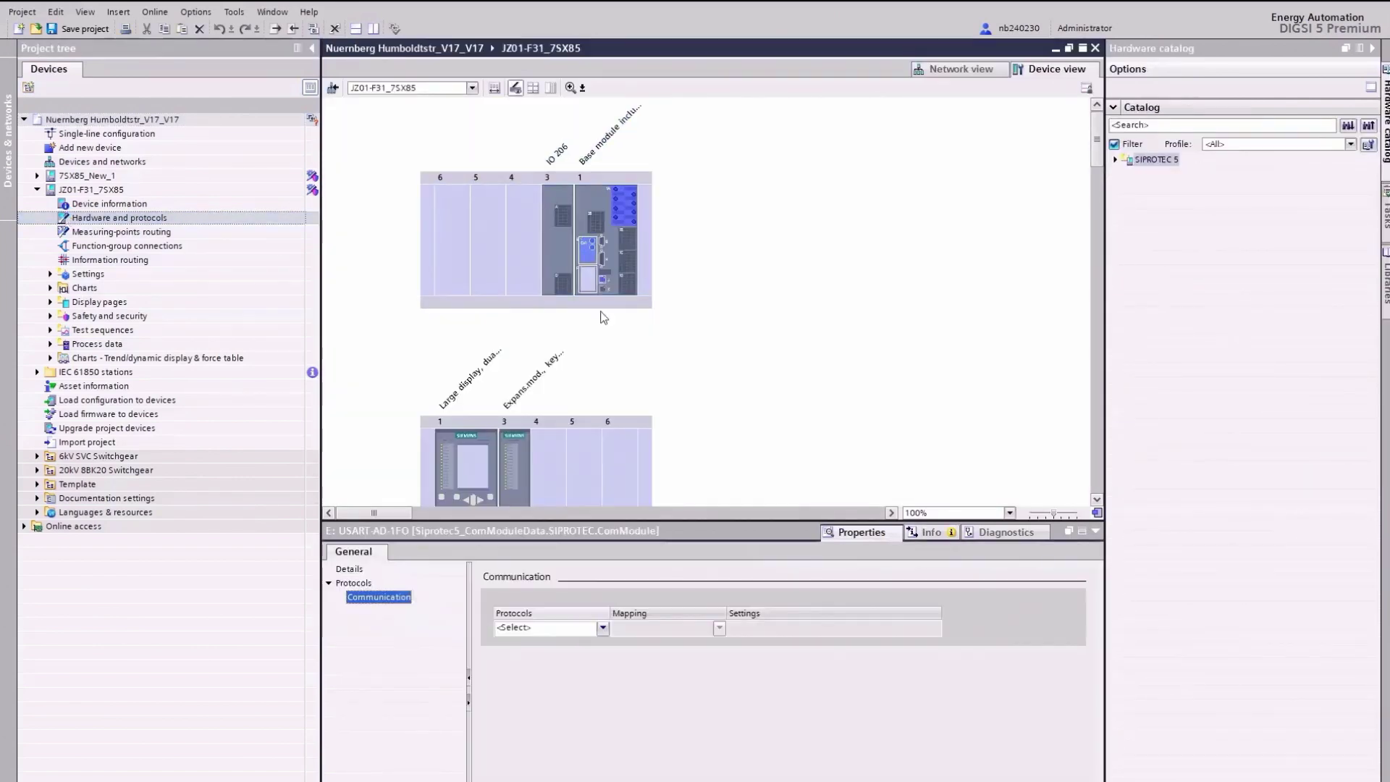
{"action": "left_click", "coordinate": [601, 628]}
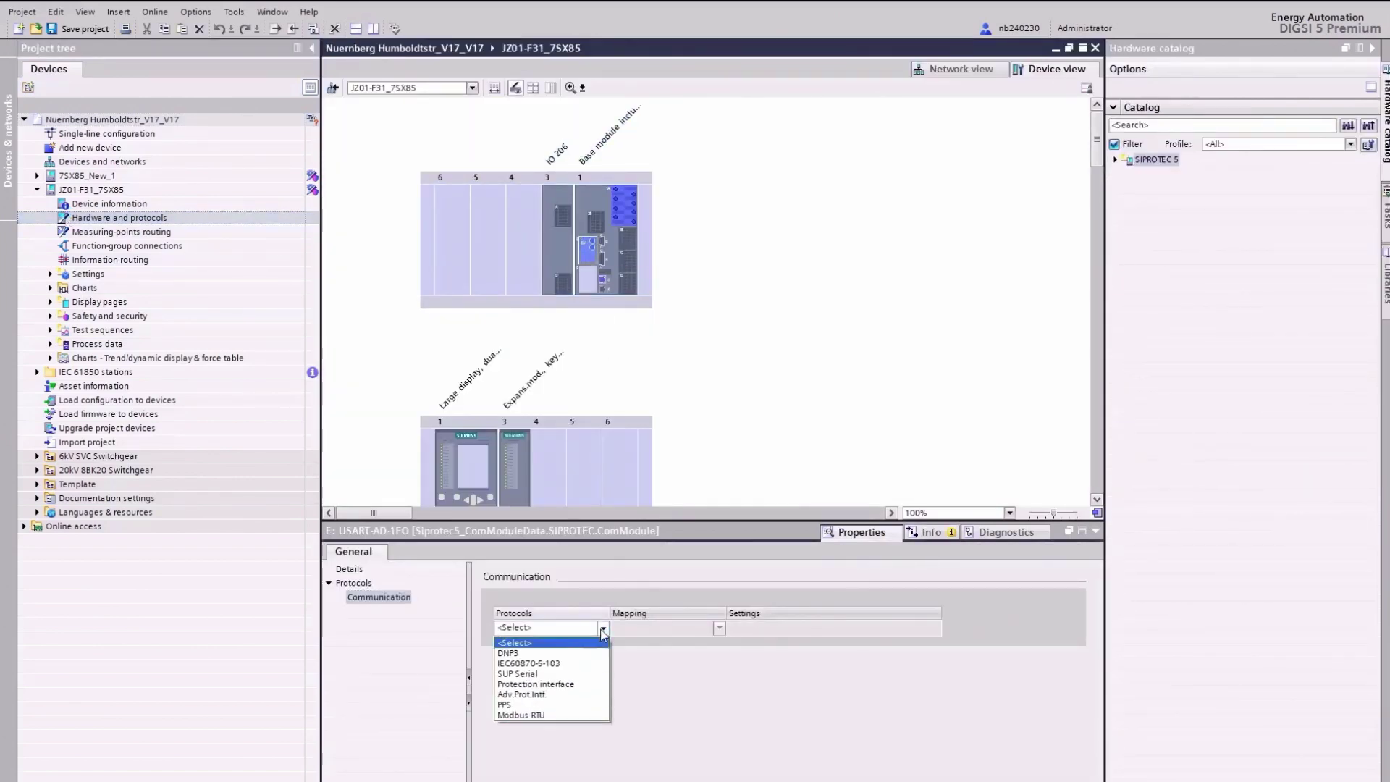
{"action": "left_click", "coordinate": [550, 664]}
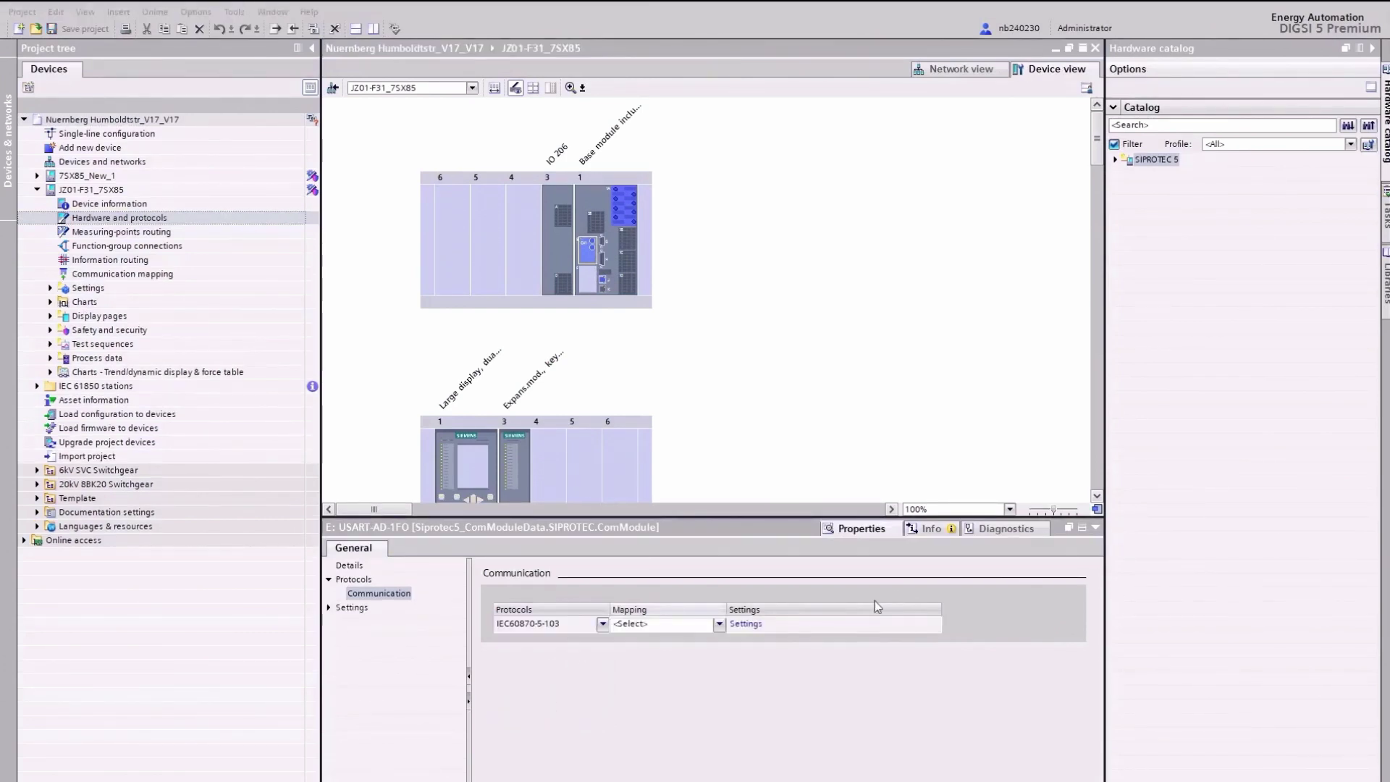
{"action": "left_click", "coordinate": [721, 624]}
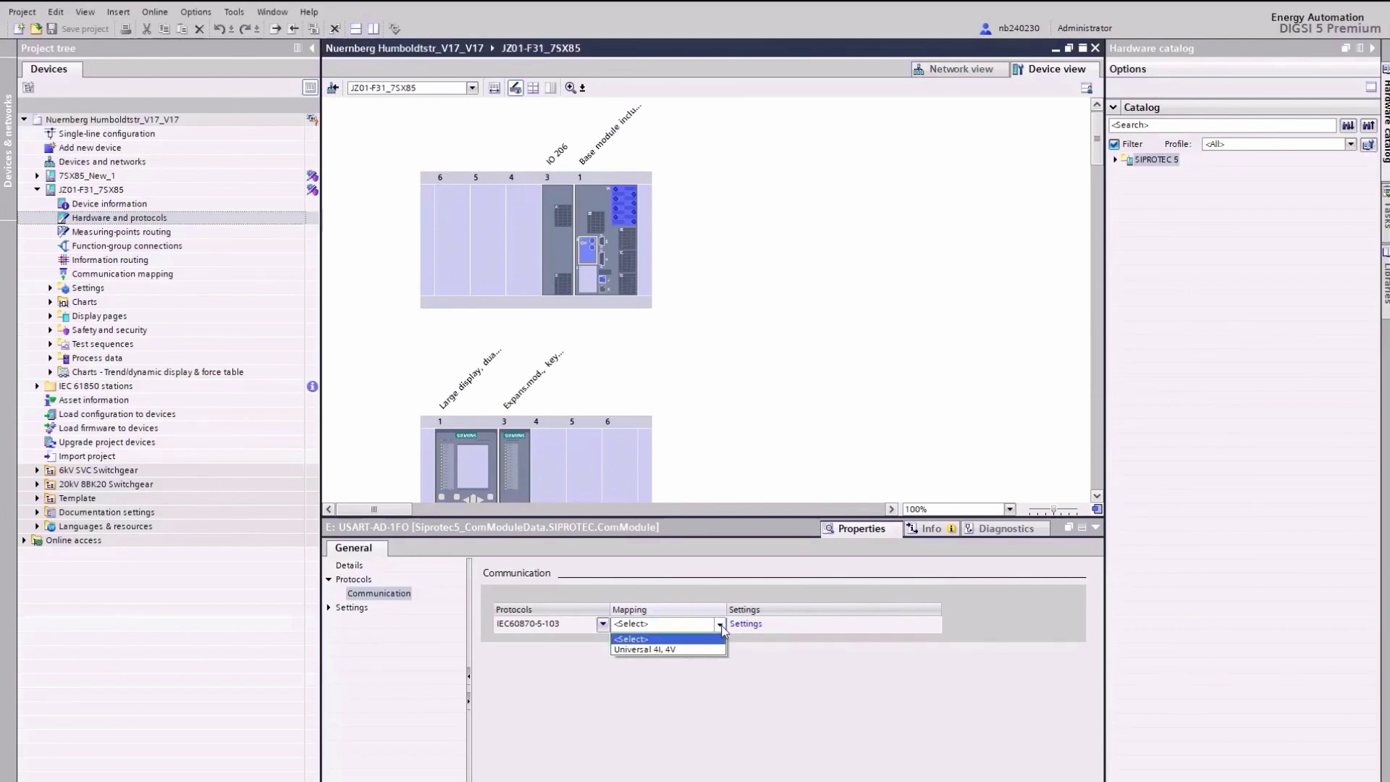
{"action": "left_click", "coordinate": [698, 650]}
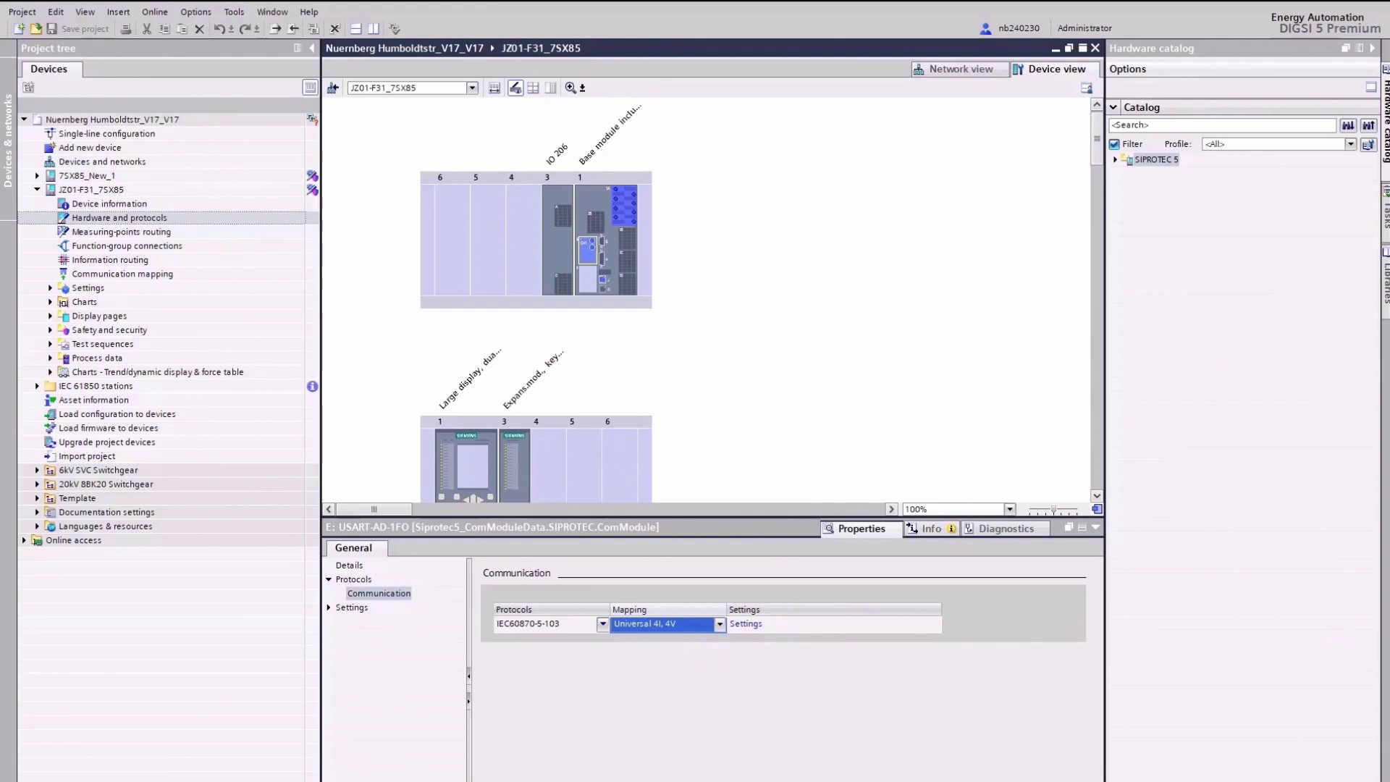
Open the device's Communication mapping filtered to show only IEC60870-5-103 signals.
{"action": "double_click", "coordinate": [109, 204]}
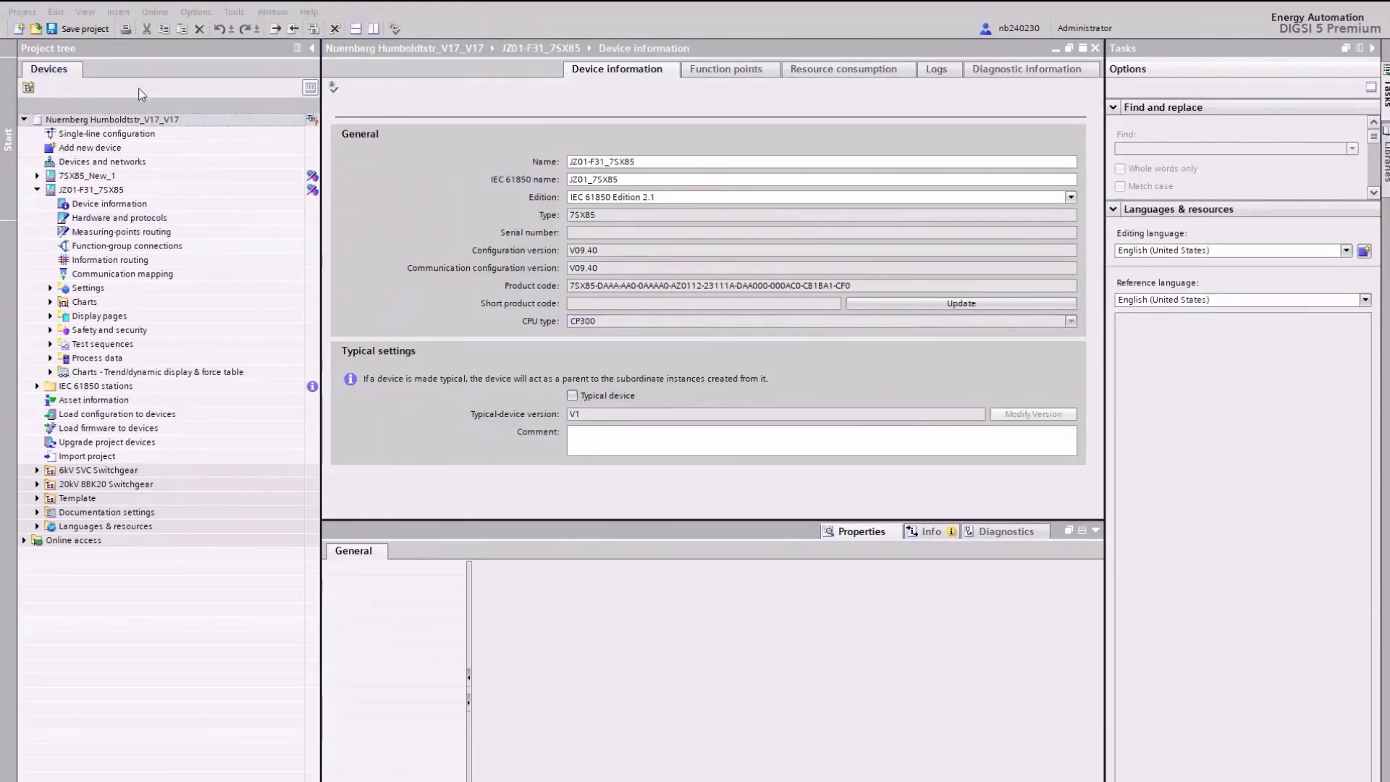
{"action": "double_click", "coordinate": [85, 276]}
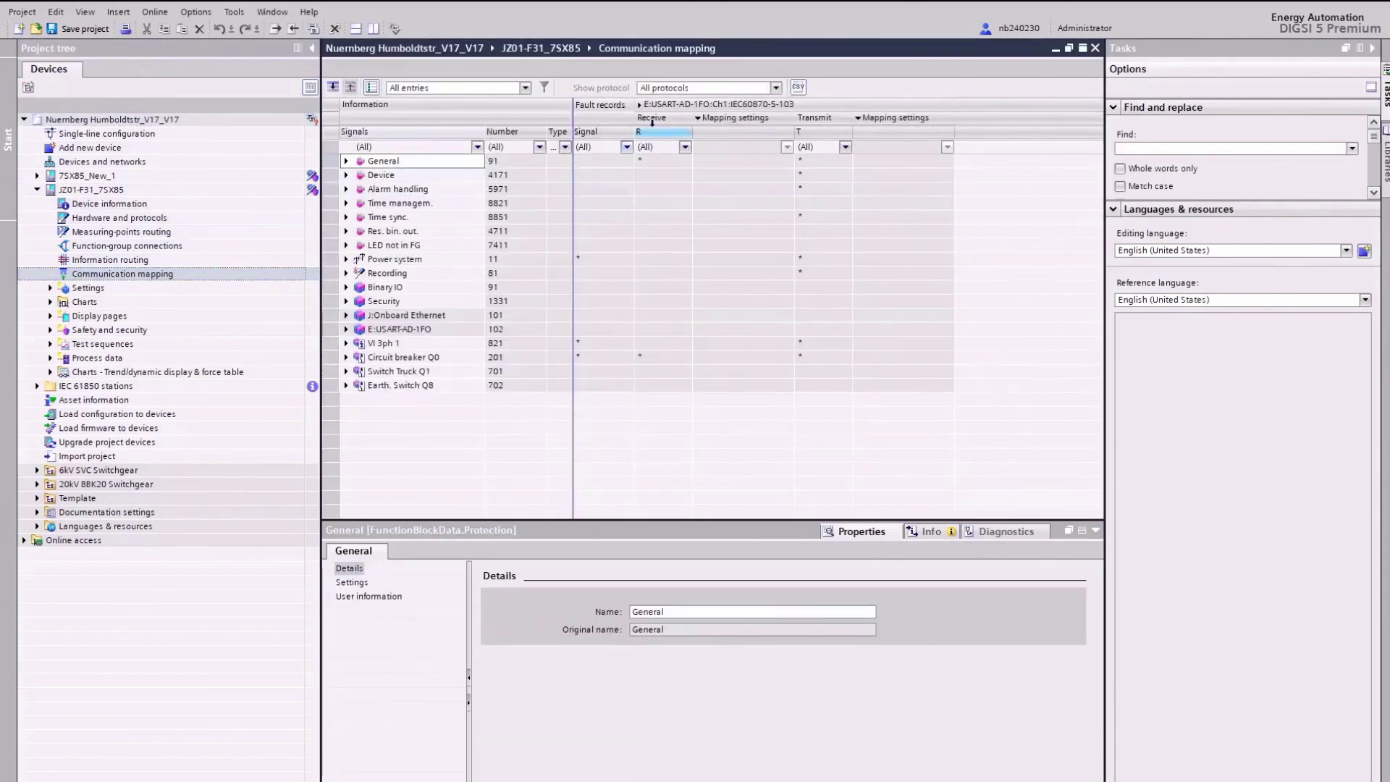
{"action": "left_click", "coordinate": [775, 88]}
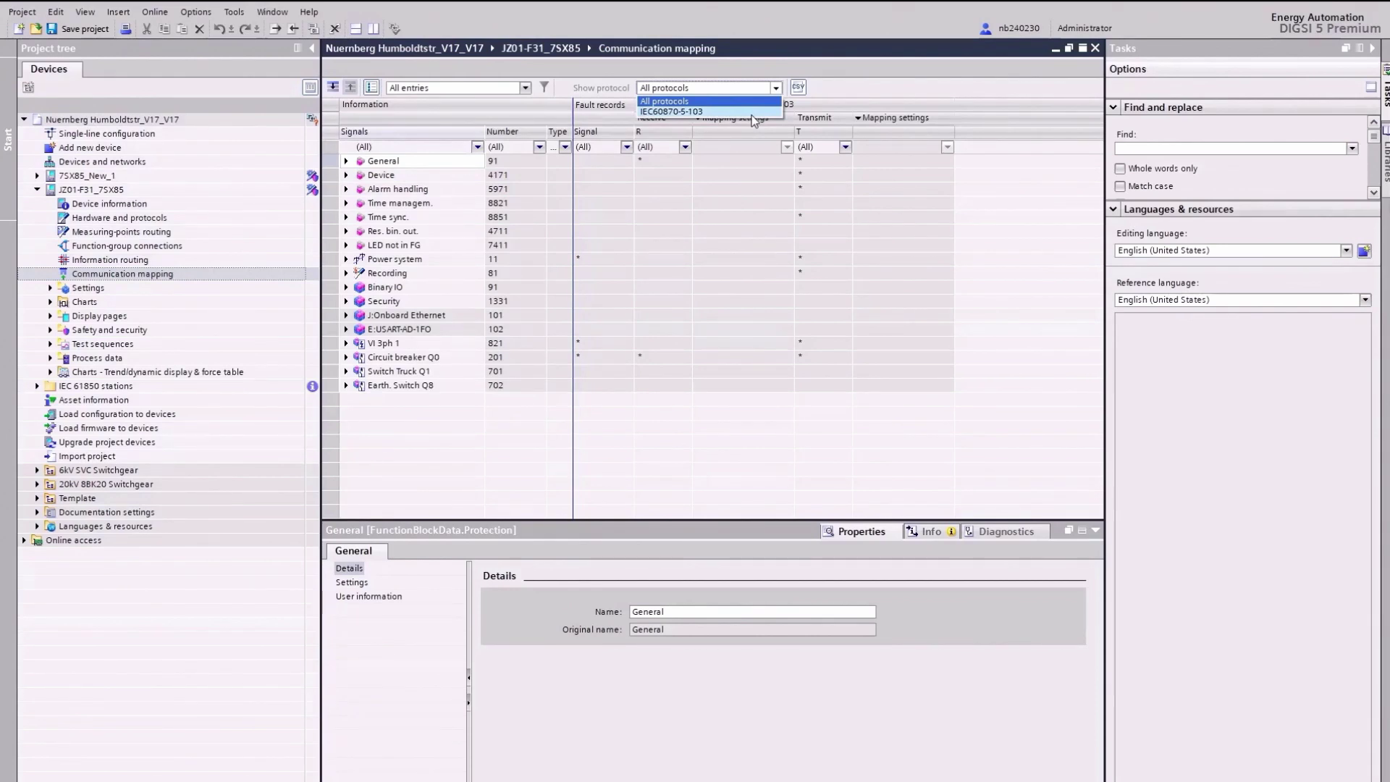
{"action": "left_click", "coordinate": [751, 113]}
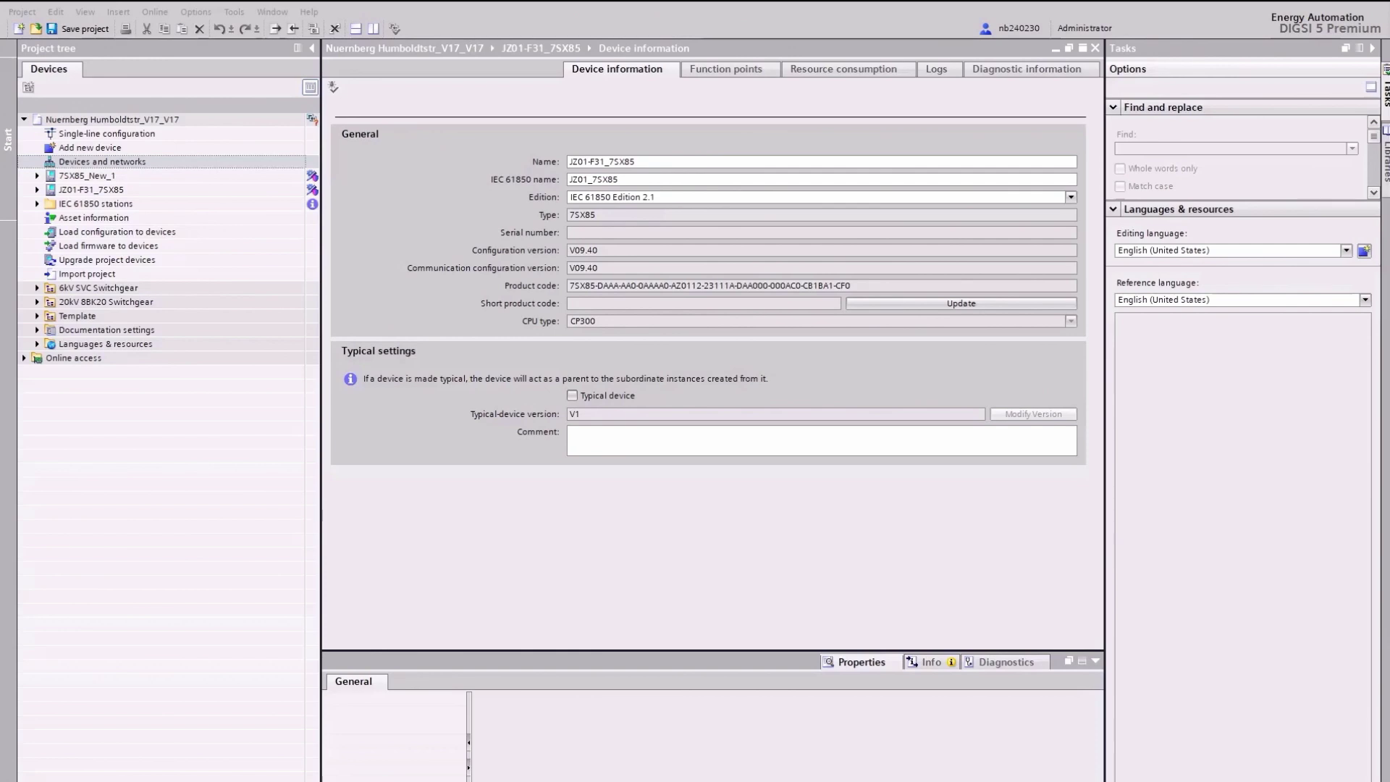
Show the Function points tab: 54 of 500 points used across six functions.
{"action": "left_click", "coordinate": [725, 69]}
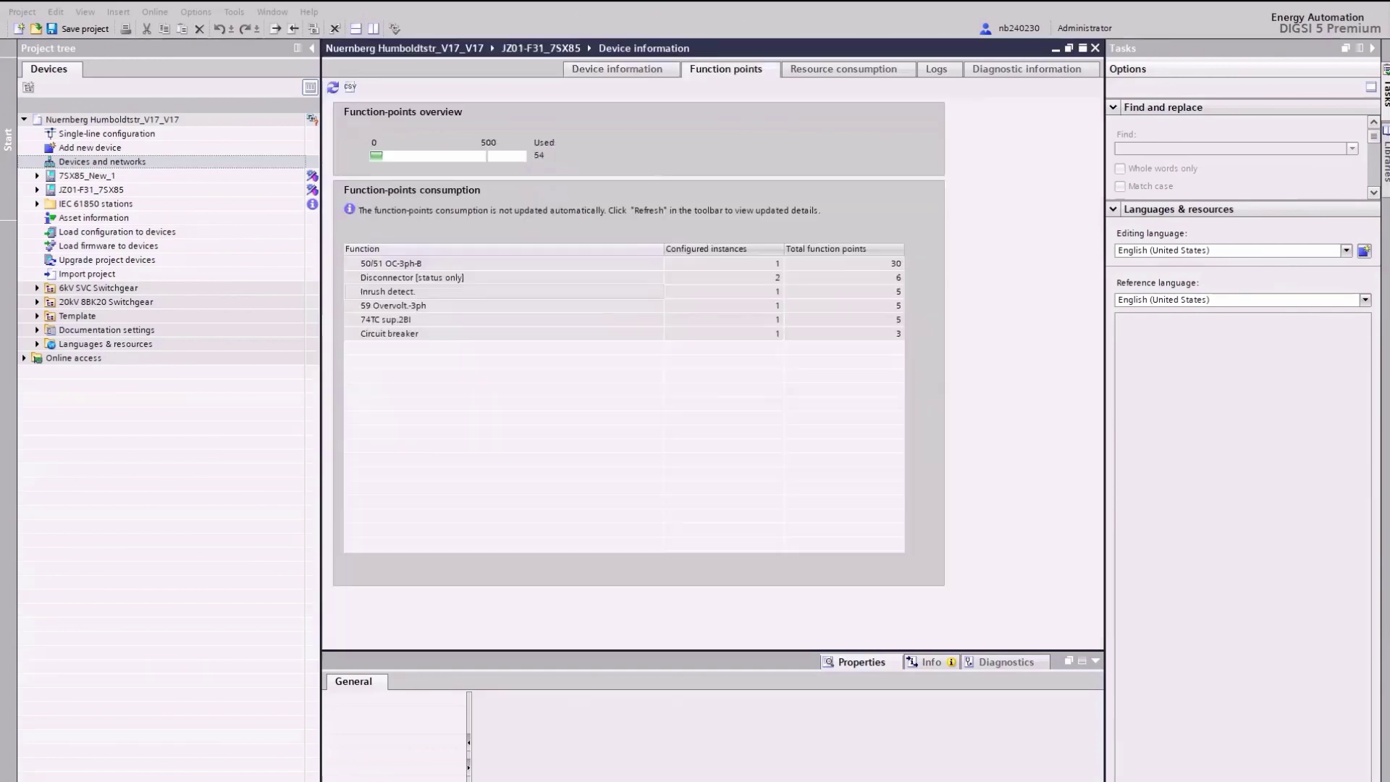